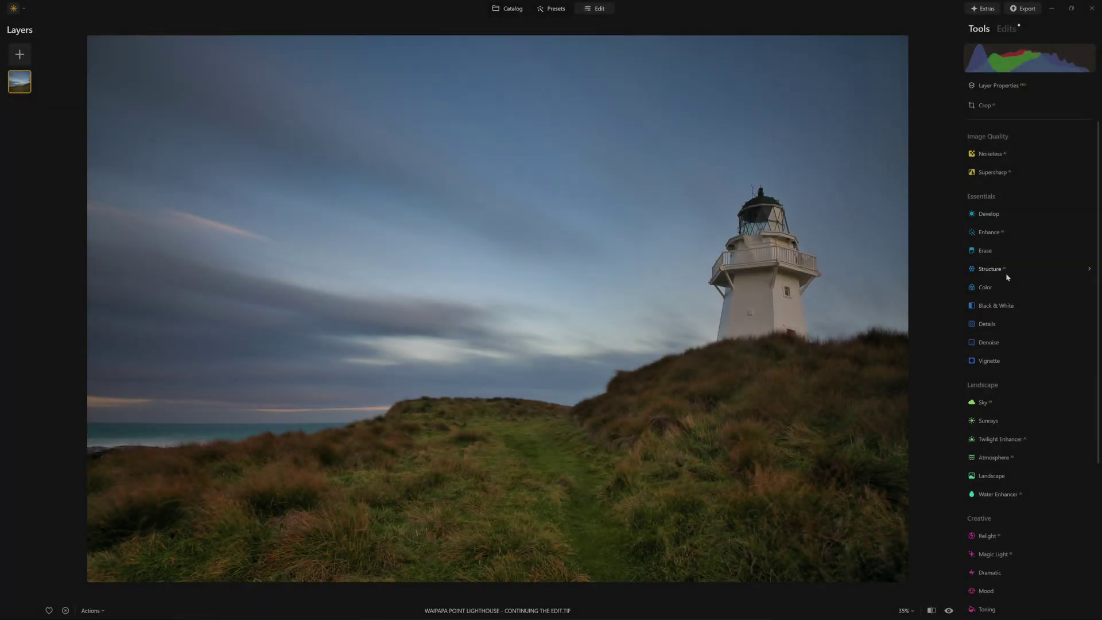
Reduce the Structure Amount and brush-mask it onto the lighthouse and right hillside
{"action": "left_click", "coordinate": [1006, 271]}
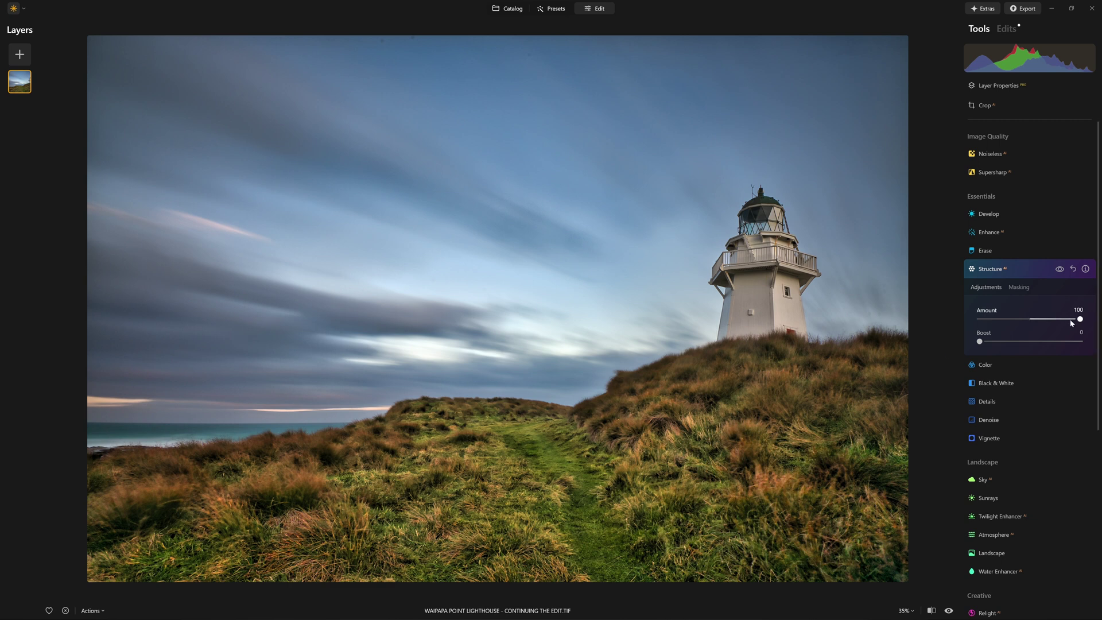
{"action": "mouse_move", "coordinate": [1071, 321]}
{"action": "left_mouse_down"}
{"action": "mouse_move", "coordinate": [1044, 322]}
{"action": "mouse_move", "coordinate": [1091, 321]}
{"action": "left_mouse_up"}
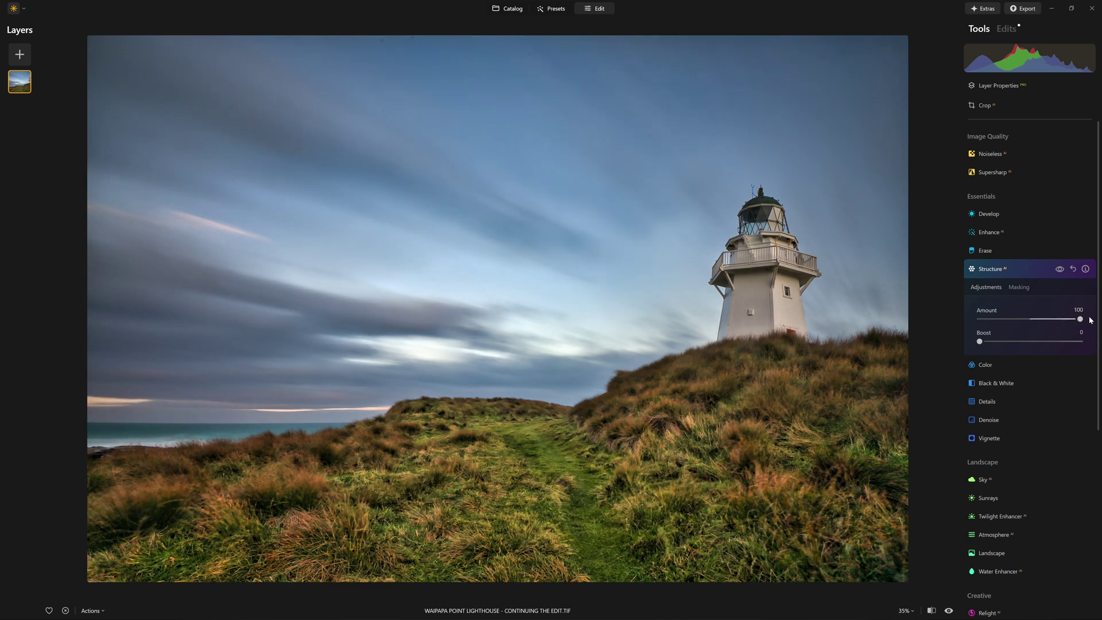
{"action": "left_click", "coordinate": [1025, 288]}
{"action": "left_click", "coordinate": [1000, 188]}
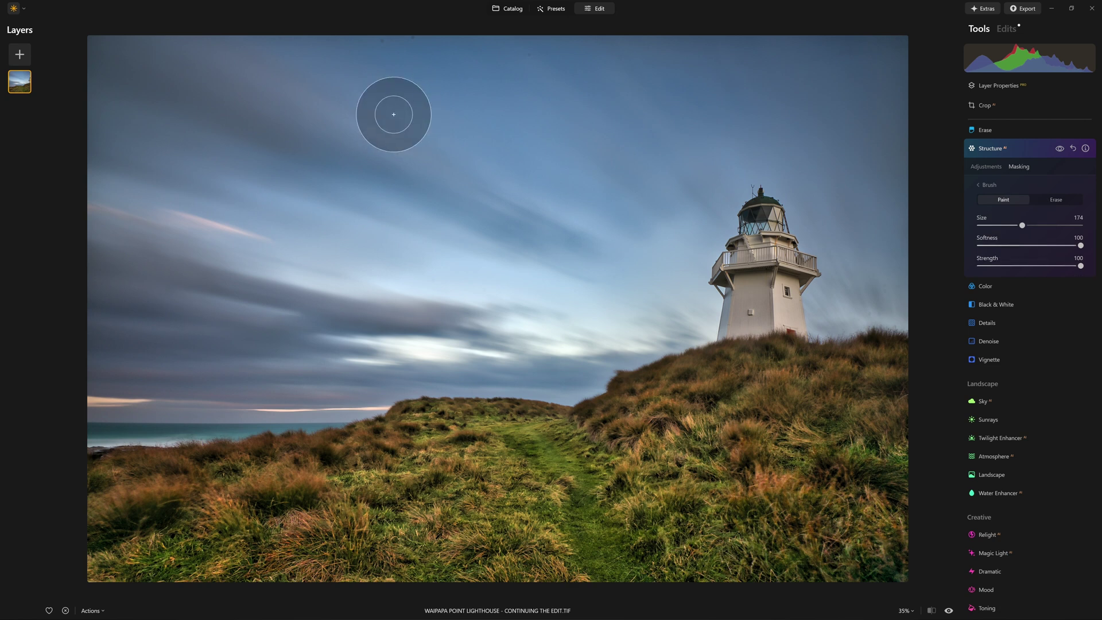
{"action": "left_click_drag", "start_coordinate": [772, 253], "coordinate": [766, 229]}
{"action": "mouse_move", "coordinate": [759, 370]}
{"action": "left_mouse_down"}
{"action": "mouse_move", "coordinate": [758, 217]}
{"action": "mouse_move", "coordinate": [721, 463]}
{"action": "mouse_move", "coordinate": [782, 522]}
{"action": "left_mouse_up"}
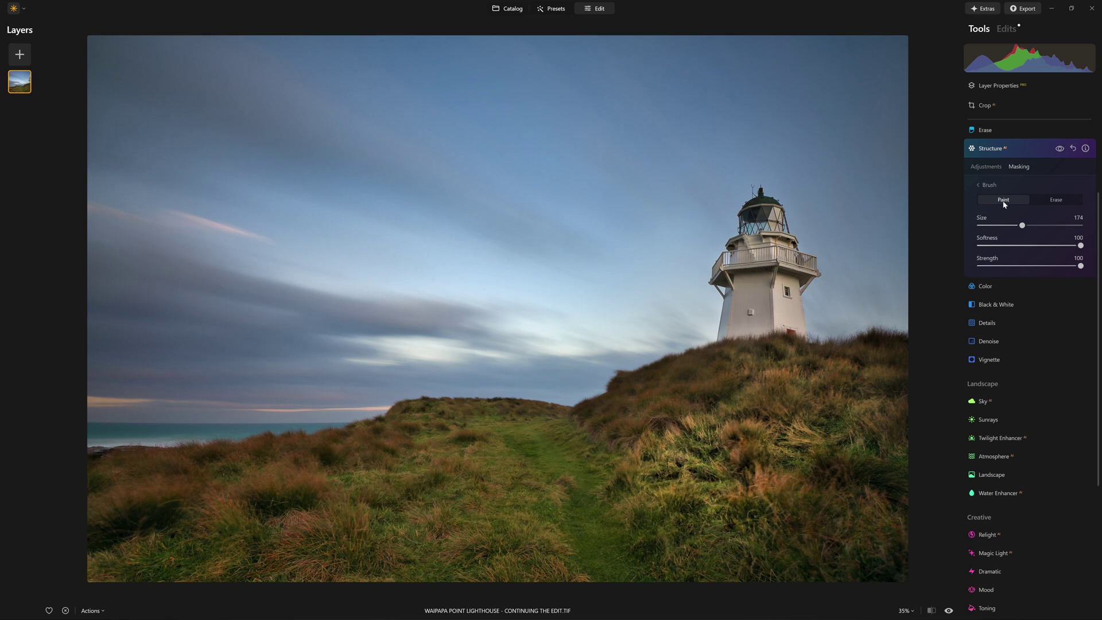
{"action": "left_click", "coordinate": [991, 185]}
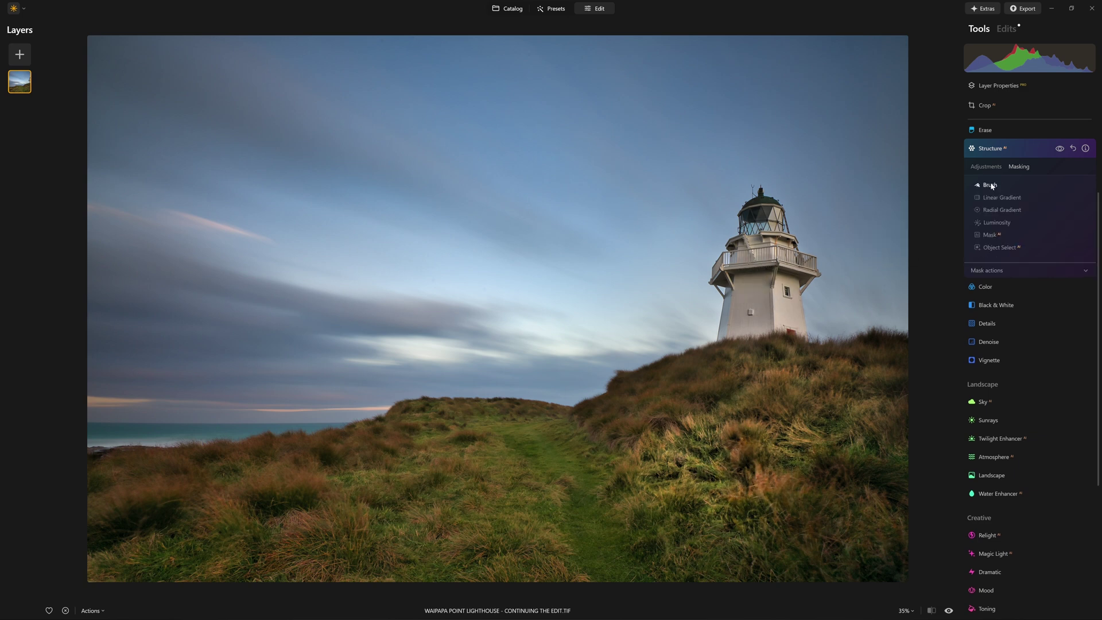
Clear the Structure mask and repaint the sky with a size-400 brush at strength 24
{"action": "left_click", "coordinate": [1025, 270]}
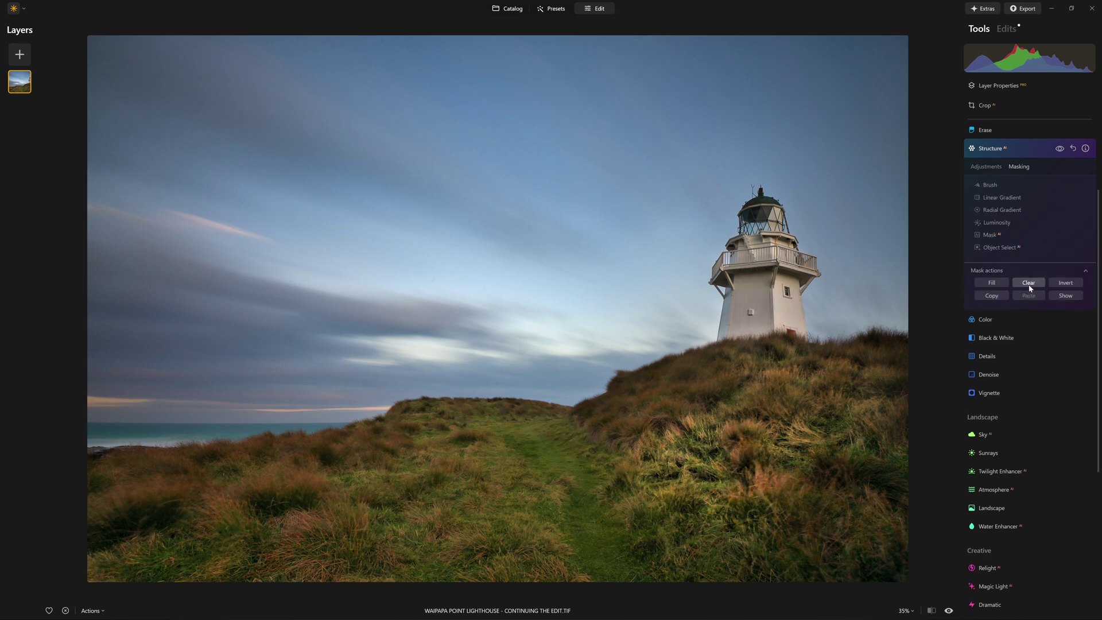
{"action": "left_click", "coordinate": [1029, 284]}
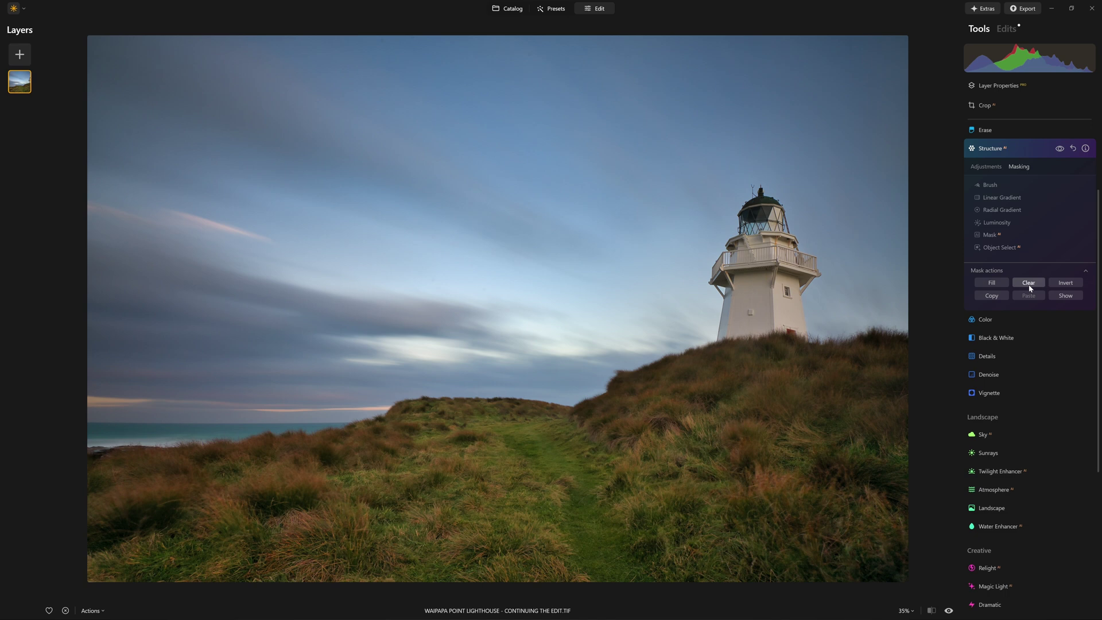
{"action": "left_click", "coordinate": [989, 185]}
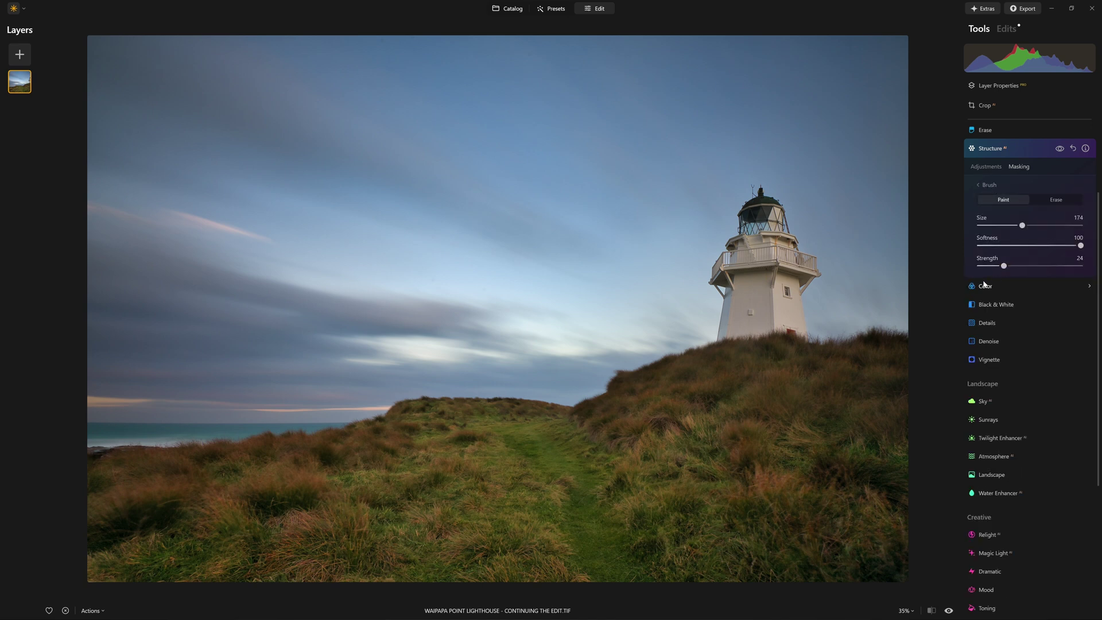
{"action": "key", "text": "bracketright"}
{"action": "key", "text": "bracketright"}
{"action": "key", "text": "bracketright"}
{"action": "key", "text": "bracketright"}
{"action": "key", "text": "bracketright"}
{"action": "key", "text": "bracketright"}
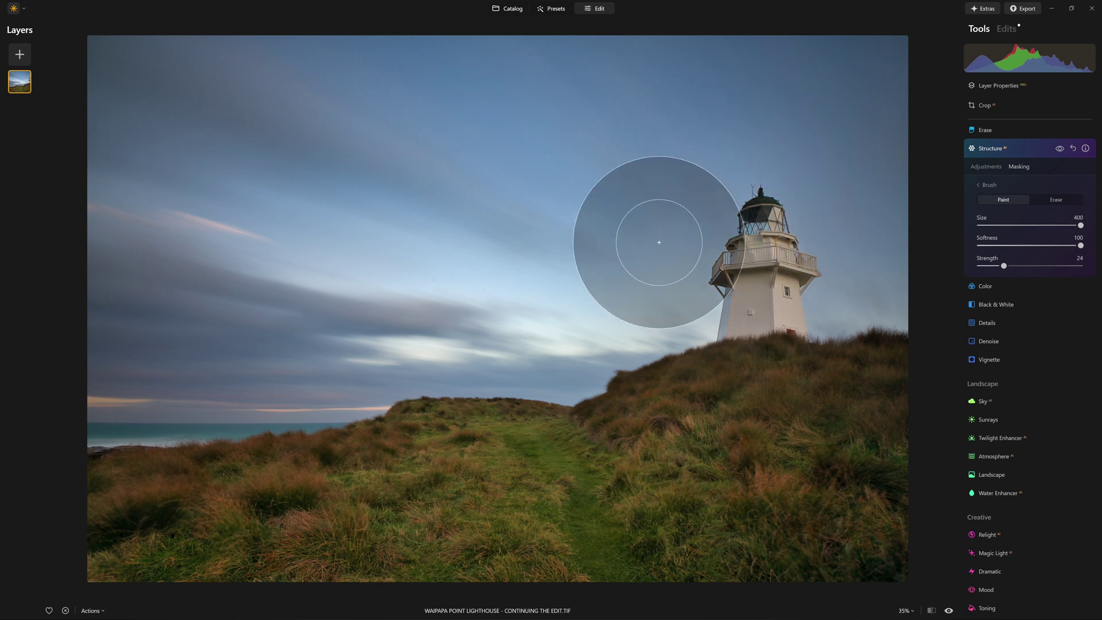
{"action": "mouse_move", "coordinate": [660, 242]}
{"action": "left_mouse_down"}
{"action": "mouse_move", "coordinate": [165, 78]}
{"action": "mouse_move", "coordinate": [12, 54]}
{"action": "left_mouse_up"}
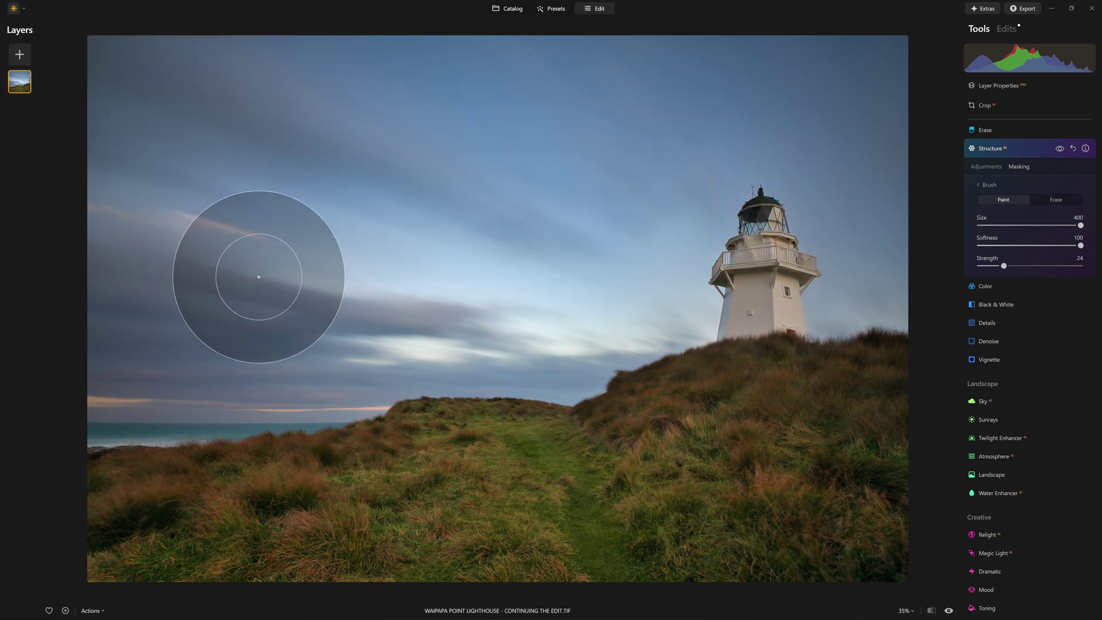
{"action": "mouse_move", "coordinate": [524, 207]}
{"action": "left_mouse_down"}
{"action": "mouse_move", "coordinate": [110, 62]}
{"action": "mouse_move", "coordinate": [150, 81]}
{"action": "left_mouse_up"}
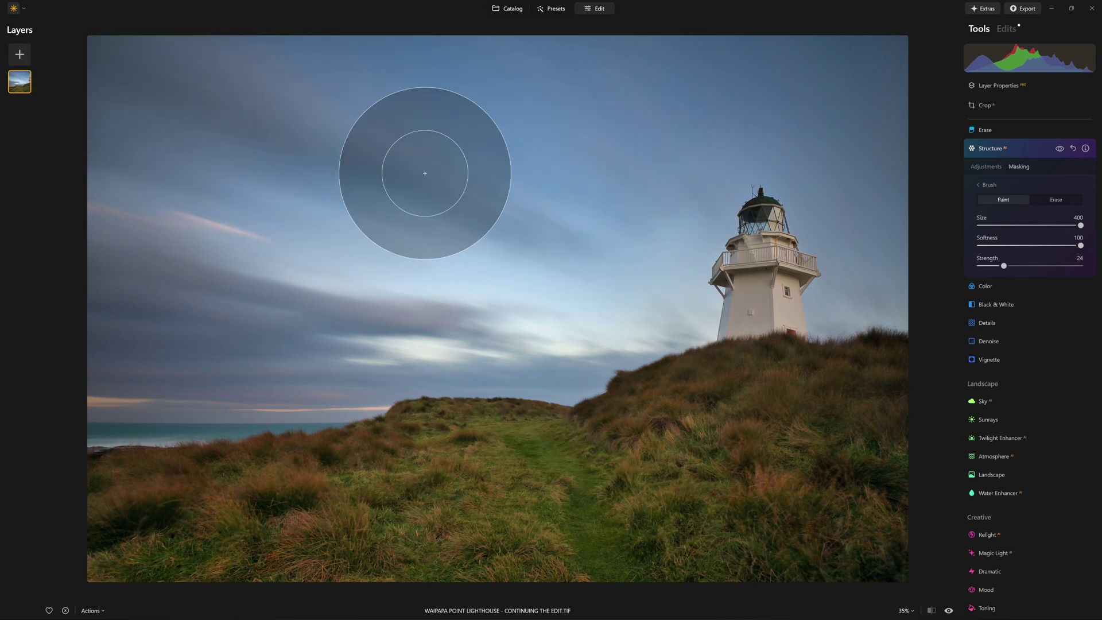
{"action": "mouse_move", "coordinate": [517, 313]}
{"action": "left_mouse_down"}
{"action": "mouse_move", "coordinate": [409, 319]}
{"action": "mouse_move", "coordinate": [50, 283]}
{"action": "mouse_move", "coordinate": [356, 332]}
{"action": "mouse_move", "coordinate": [119, 216]}
{"action": "mouse_move", "coordinate": [464, 307]}
{"action": "left_mouse_up"}
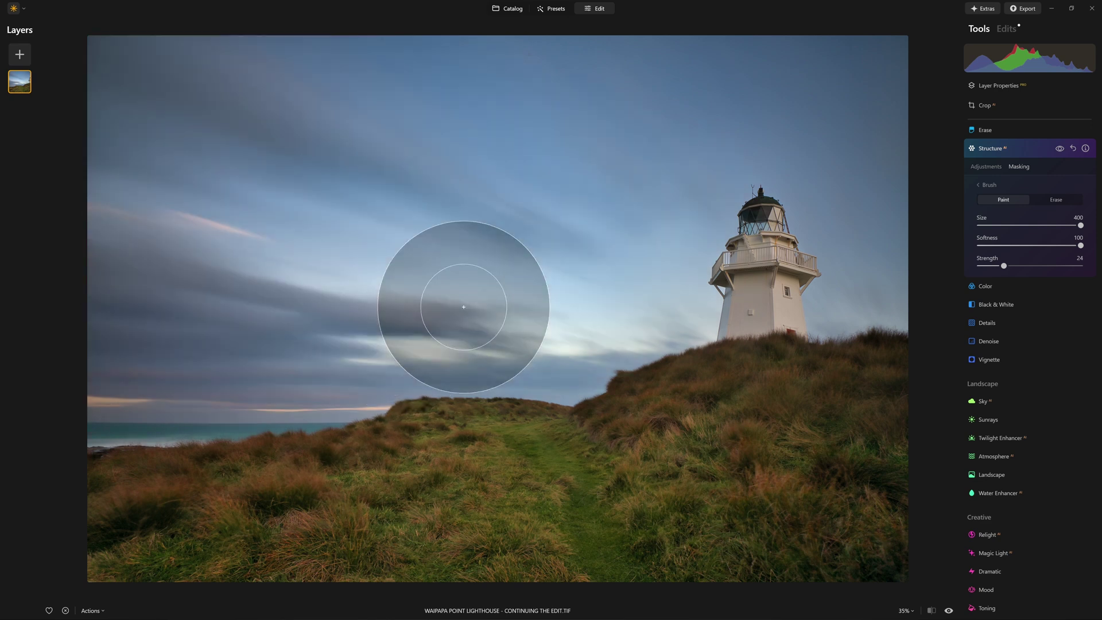
Paint Structure over the lighthouse with a size-100 brush, then onto the hill
{"action": "key", "text": "bracketleft"}
{"action": "key", "text": "bracketleft"}
{"action": "key", "text": "bracketleft"}
{"action": "key", "text": "bracketleft"}
{"action": "key", "text": "bracketleft"}
{"action": "key", "text": "bracketleft"}
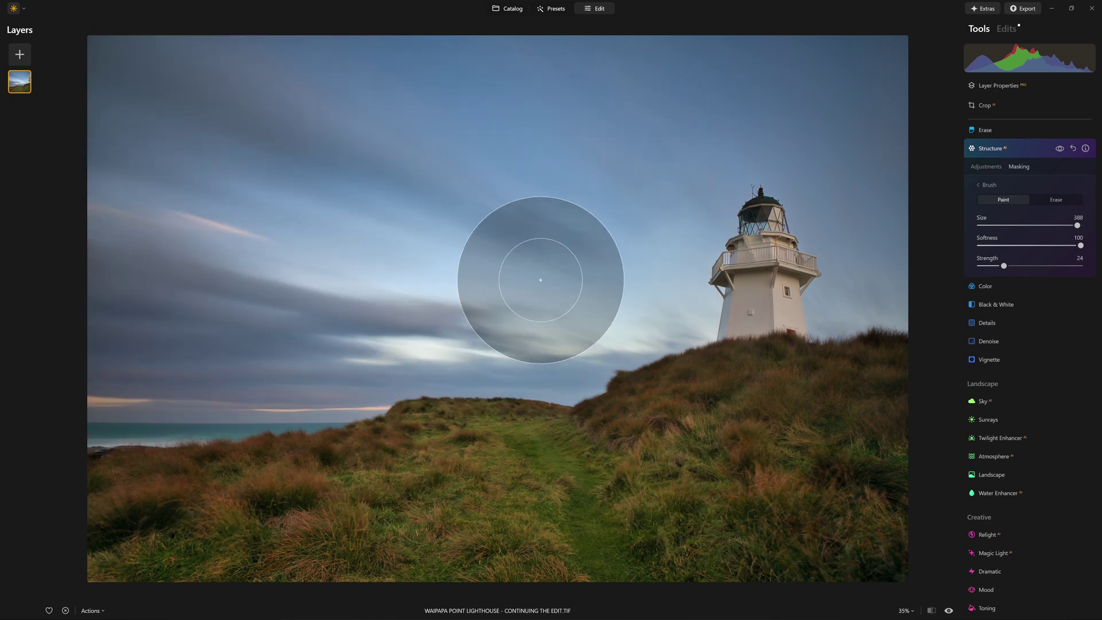
{"action": "left_click", "coordinate": [753, 214]}
{"action": "mouse_move", "coordinate": [753, 214]}
{"action": "left_mouse_down"}
{"action": "mouse_move", "coordinate": [729, 263]}
{"action": "mouse_move", "coordinate": [728, 300]}
{"action": "left_mouse_up"}
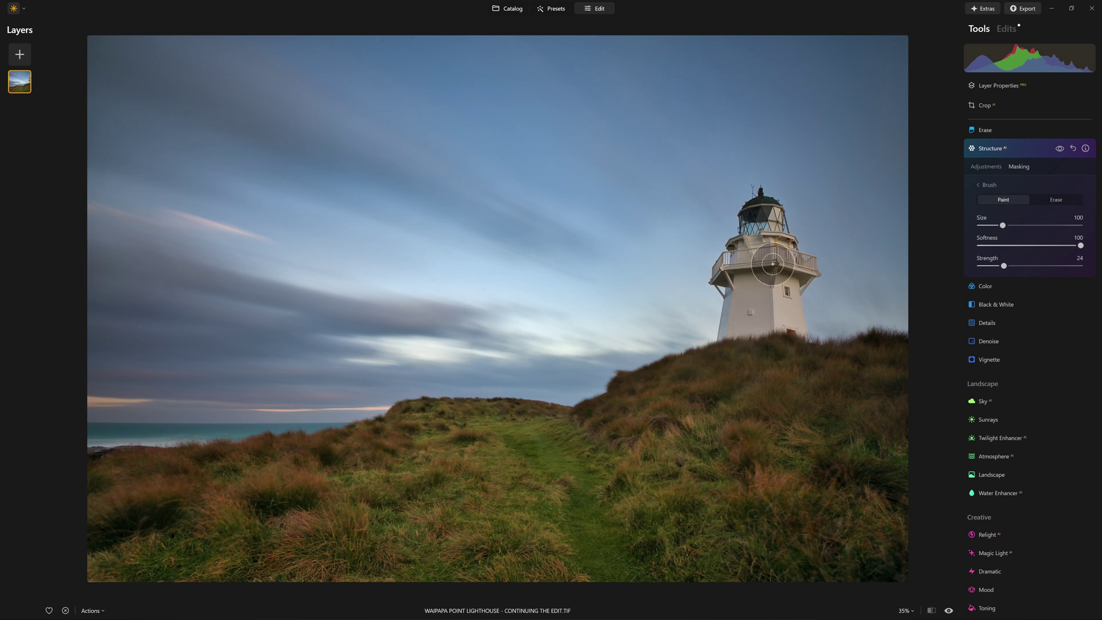
{"action": "key", "text": "bracketright"}
{"action": "key", "text": "bracketright"}
{"action": "key", "text": "bracketright"}
{"action": "key", "text": "bracketleft"}
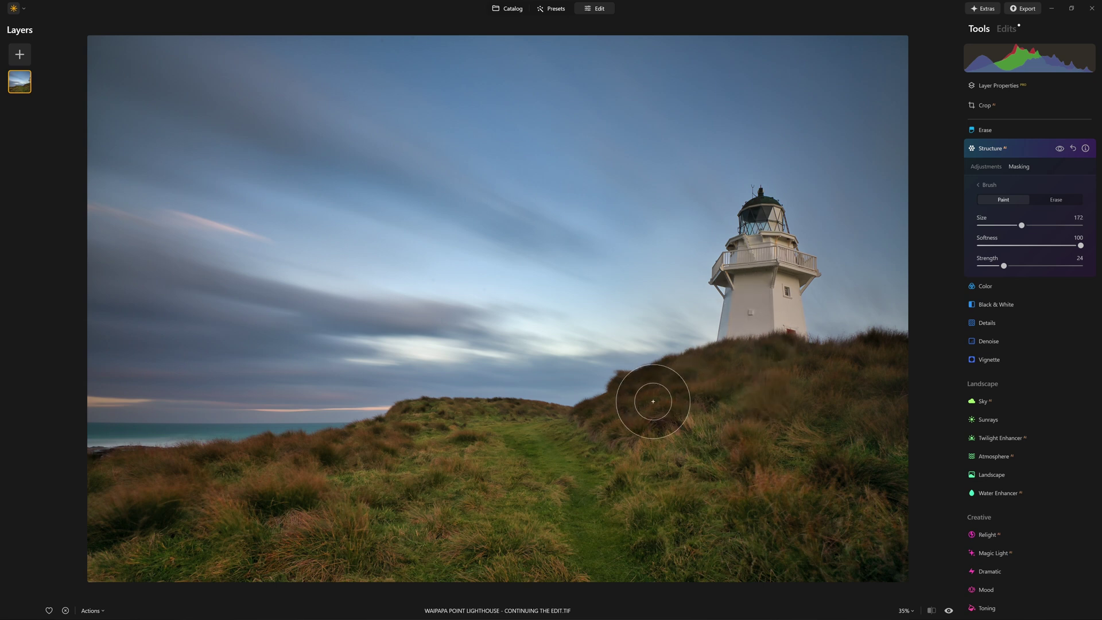
{"action": "mouse_move", "coordinate": [620, 411]}
{"action": "left_mouse_down"}
{"action": "mouse_move", "coordinate": [749, 375]}
{"action": "mouse_move", "coordinate": [853, 377]}
{"action": "mouse_move", "coordinate": [906, 397]}
{"action": "mouse_move", "coordinate": [777, 369]}
{"action": "mouse_move", "coordinate": [652, 414]}
{"action": "left_mouse_up"}
Paint Structure across the right hill, the lower-left grass and the green path
{"action": "key", "text": "bracketleft"}
{"action": "key", "text": "bracketleft"}
{"action": "key", "text": "bracketleft"}
{"action": "key", "text": "bracketleft"}
{"action": "key", "text": "bracketright"}
{"action": "key", "text": "bracketright"}
{"action": "key", "text": "bracketright"}
{"action": "key", "text": "bracketright"}
{"action": "key", "text": "bracketright"}
{"action": "key", "text": "bracketright"}
{"action": "key", "text": "bracketright"}
{"action": "key", "text": "bracketright"}
{"action": "key", "text": "bracketright"}
{"action": "key", "text": "bracketright"}
{"action": "key", "text": "bracketright"}
{"action": "key", "text": "bracketright"}
{"action": "key", "text": "bracketright"}
{"action": "key", "text": "bracketright"}
{"action": "key", "text": "bracketright"}
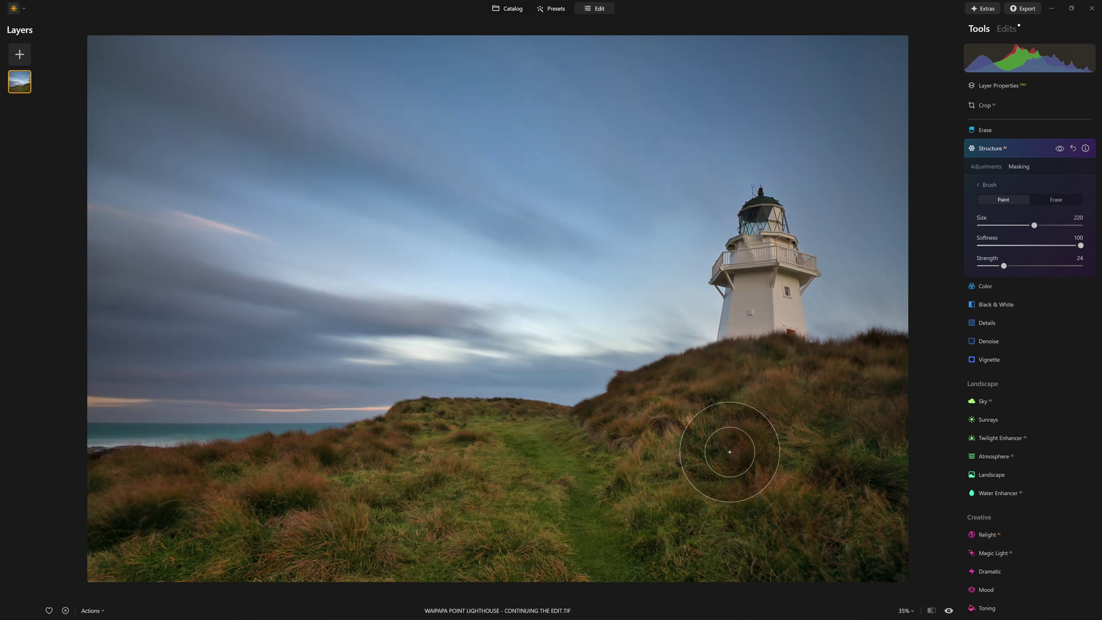
{"action": "left_click_drag", "start_coordinate": [698, 450], "coordinate": [907, 459]}
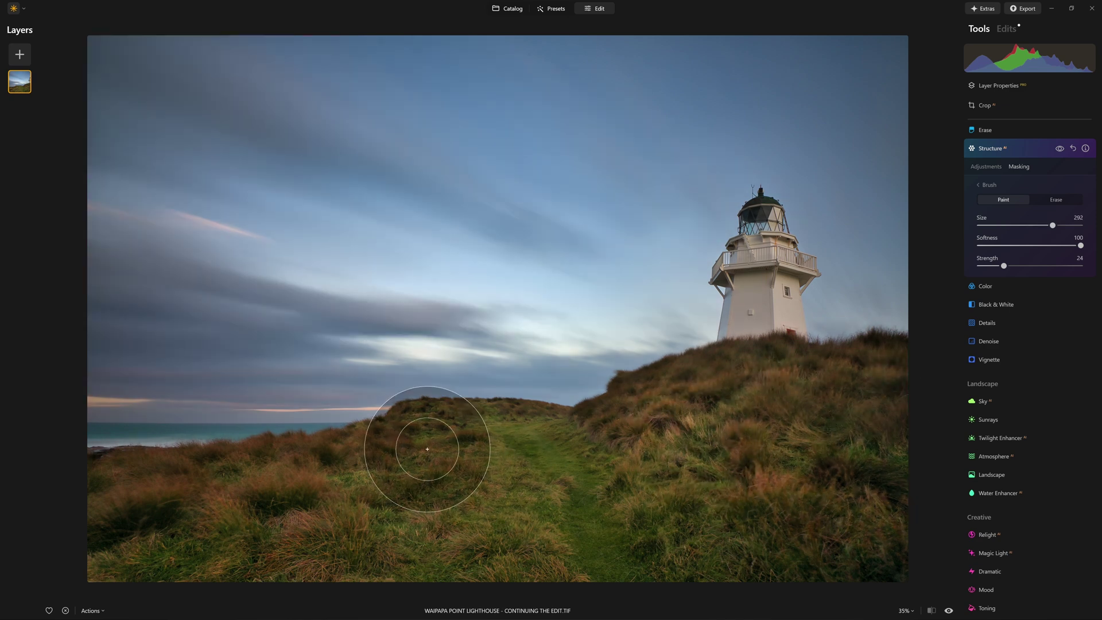
{"action": "mouse_move", "coordinate": [426, 450]}
{"action": "left_mouse_down"}
{"action": "mouse_move", "coordinate": [253, 475]}
{"action": "mouse_move", "coordinate": [47, 475]}
{"action": "left_mouse_up"}
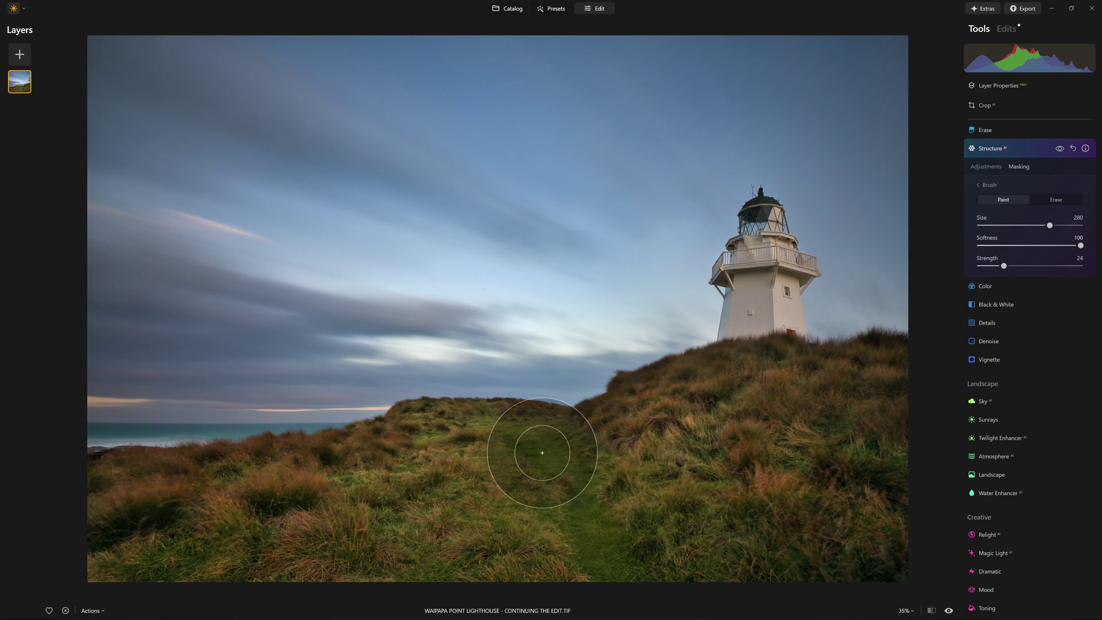
{"action": "key", "text": "bracketleft"}
{"action": "key", "text": "bracketleft"}
{"action": "key", "text": "bracketleft"}
{"action": "key", "text": "bracketleft"}
{"action": "key", "text": "bracketleft"}
{"action": "key", "text": "bracketleft"}
{"action": "key", "text": "bracketleft"}
{"action": "key", "text": "bracketleft"}
{"action": "key", "text": "bracketleft"}
{"action": "key", "text": "bracketleft"}
{"action": "key", "text": "bracketleft"}
{"action": "key", "text": "bracketleft"}
{"action": "key", "text": "bracketleft"}
{"action": "key", "text": "bracketleft"}
{"action": "key", "text": "bracketleft"}
{"action": "mouse_move", "coordinate": [557, 460]}
{"action": "left_mouse_down"}
{"action": "mouse_move", "coordinate": [581, 487]}
{"action": "mouse_move", "coordinate": [605, 571]}
{"action": "mouse_move", "coordinate": [568, 509]}
{"action": "mouse_move", "coordinate": [636, 555]}
{"action": "mouse_move", "coordinate": [557, 431]}
{"action": "mouse_move", "coordinate": [669, 590]}
{"action": "left_mouse_up"}
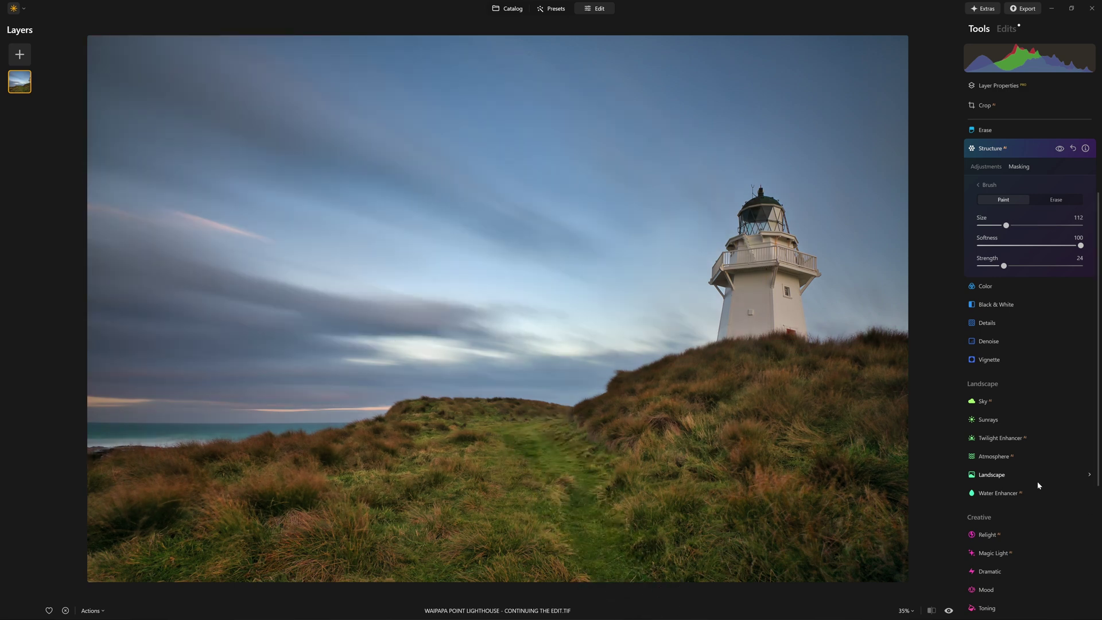
Erase part of the Structure mask on the hillside below the lighthouse with an enlarged brush
{"action": "left_click", "coordinate": [1054, 200]}
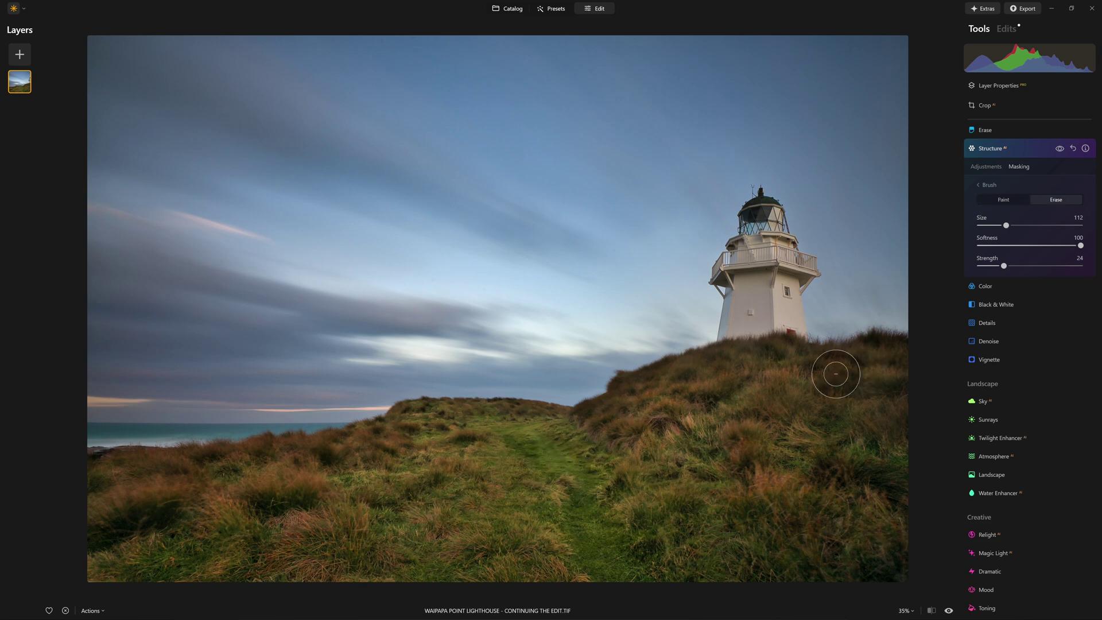
{"action": "key", "text": "bracketright"}
{"action": "key", "text": "bracketright"}
{"action": "key", "text": "bracketright"}
{"action": "key", "text": "bracketright"}
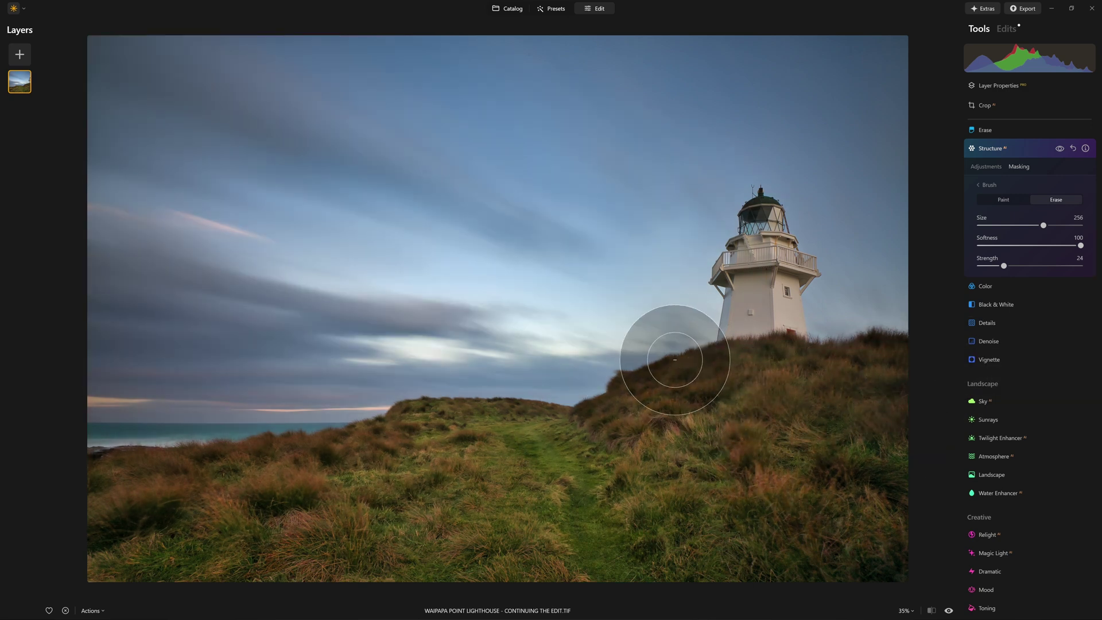
{"action": "left_click", "coordinate": [1057, 153]}
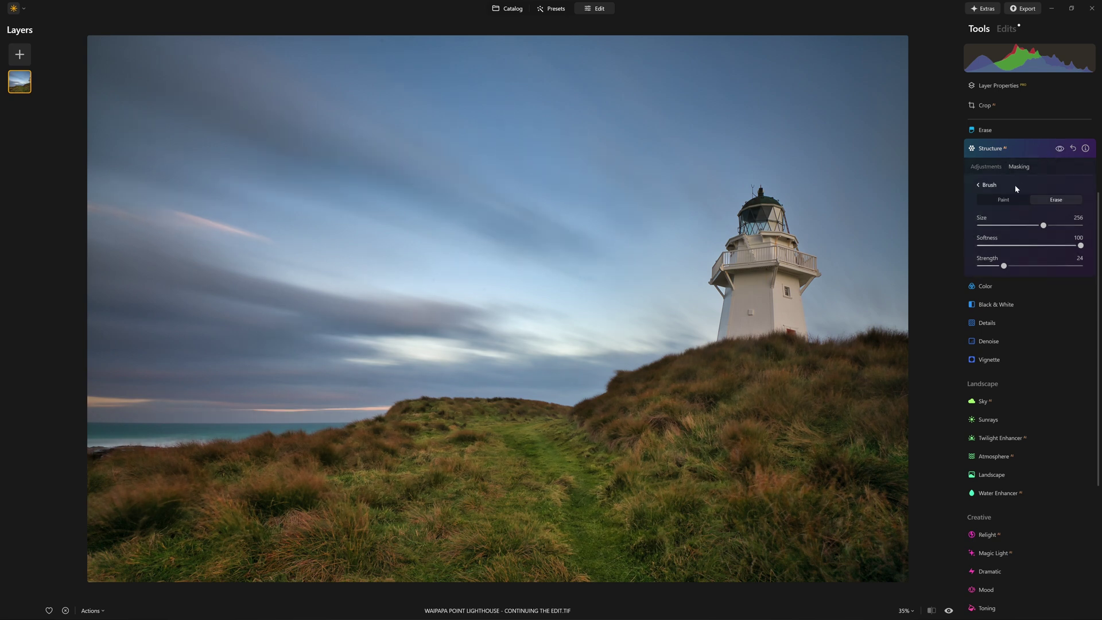
{"action": "left_click", "coordinate": [1031, 148]}
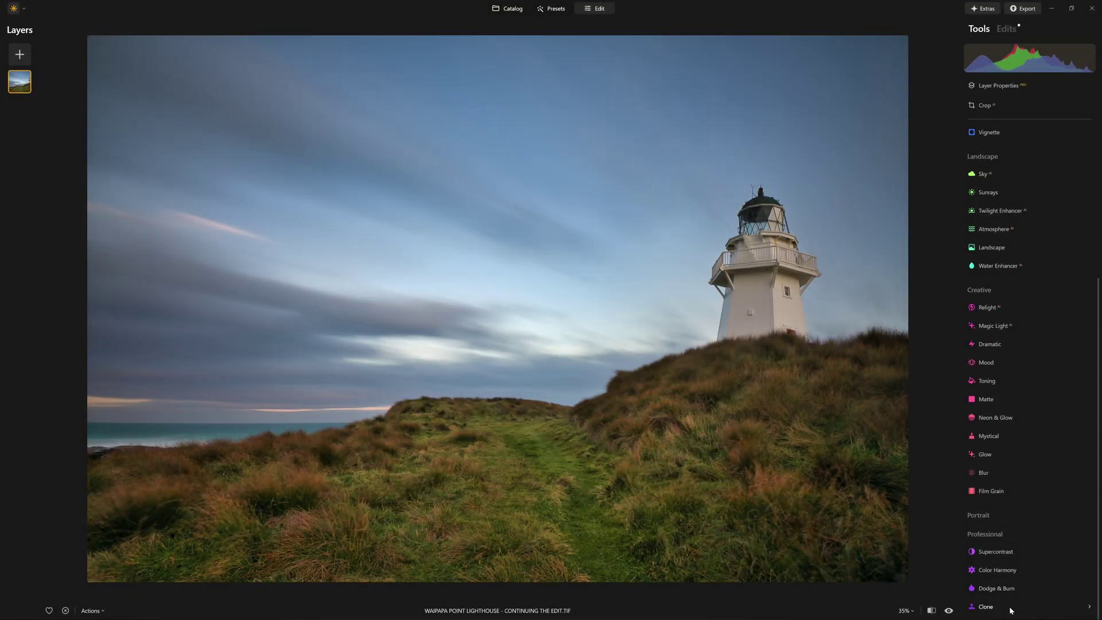
{"action": "left_click", "coordinate": [1008, 591]}
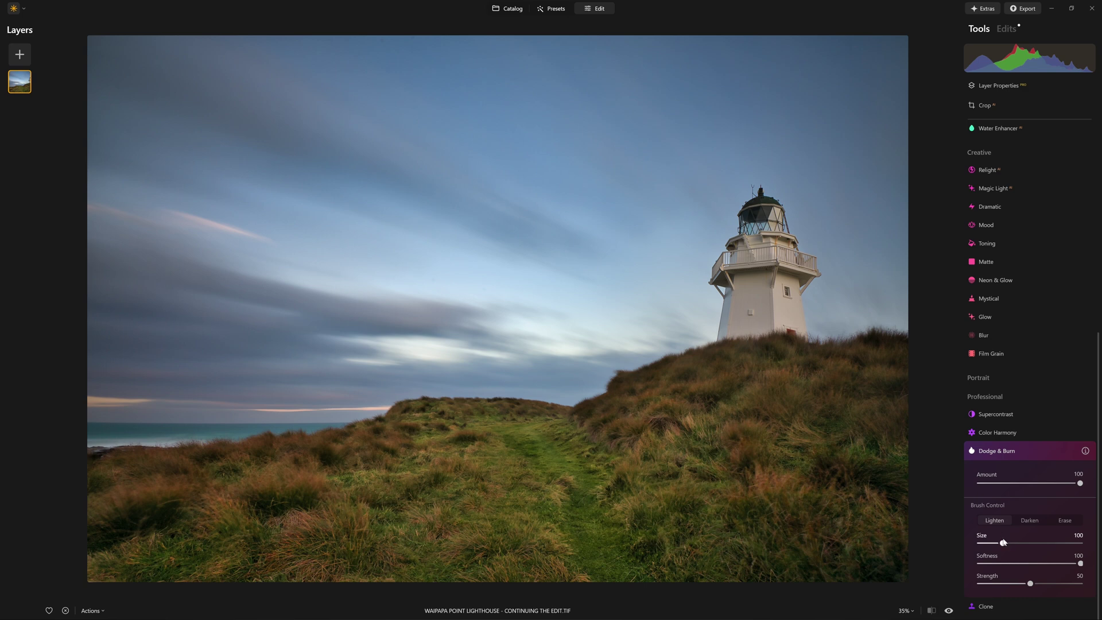
{"action": "left_click_drag", "start_coordinate": [1005, 543], "coordinate": [1038, 543]}
{"action": "left_click_drag", "start_coordinate": [536, 430], "coordinate": [578, 456]}
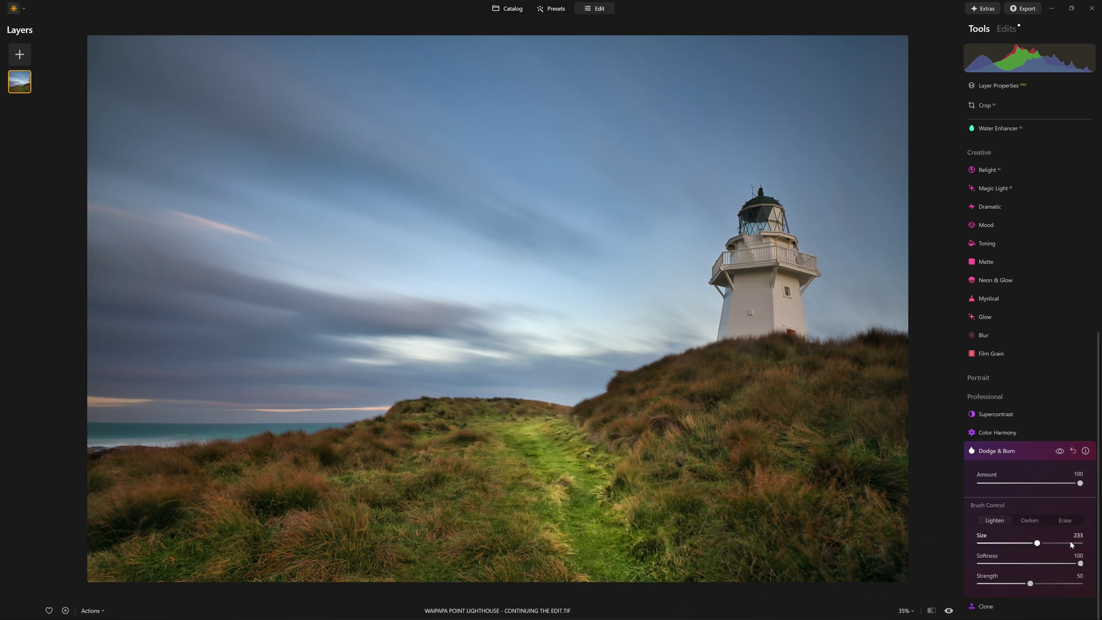
{"action": "left_click", "coordinate": [1029, 520]}
{"action": "mouse_move", "coordinate": [861, 428]}
{"action": "left_mouse_down"}
{"action": "mouse_move", "coordinate": [852, 401]}
{"action": "mouse_move", "coordinate": [777, 480]}
{"action": "mouse_move", "coordinate": [804, 402]}
{"action": "mouse_move", "coordinate": [880, 374]}
{"action": "left_mouse_up"}
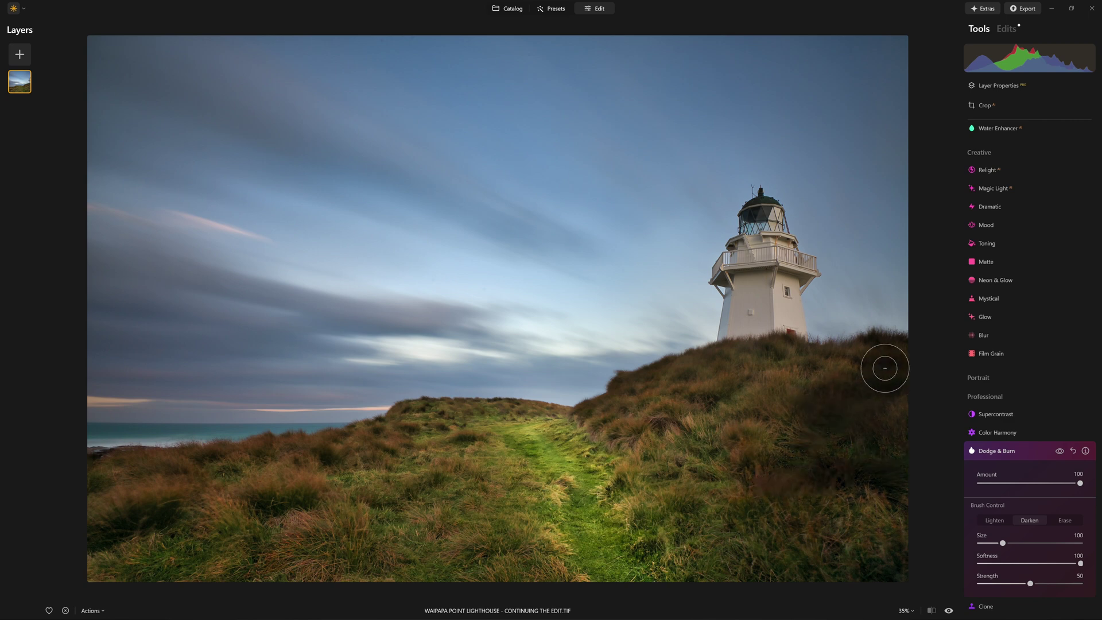
{"action": "key", "text": "bracketright"}
{"action": "key", "text": "bracketright"}
{"action": "key", "text": "bracketright"}
{"action": "key", "text": "bracketright"}
{"action": "mouse_move", "coordinate": [873, 54]}
{"action": "left_mouse_down"}
{"action": "mouse_move", "coordinate": [253, 54]}
{"action": "mouse_move", "coordinate": [34, 92]}
{"action": "left_mouse_up"}
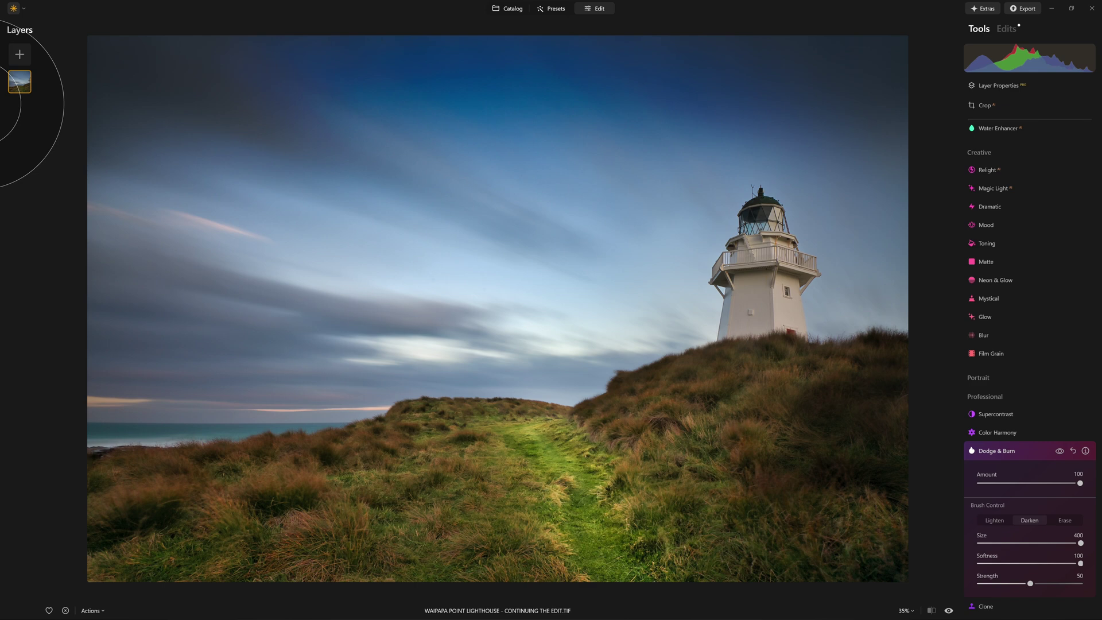
{"action": "left_click_drag", "start_coordinate": [873, 131], "coordinate": [43, 43]}
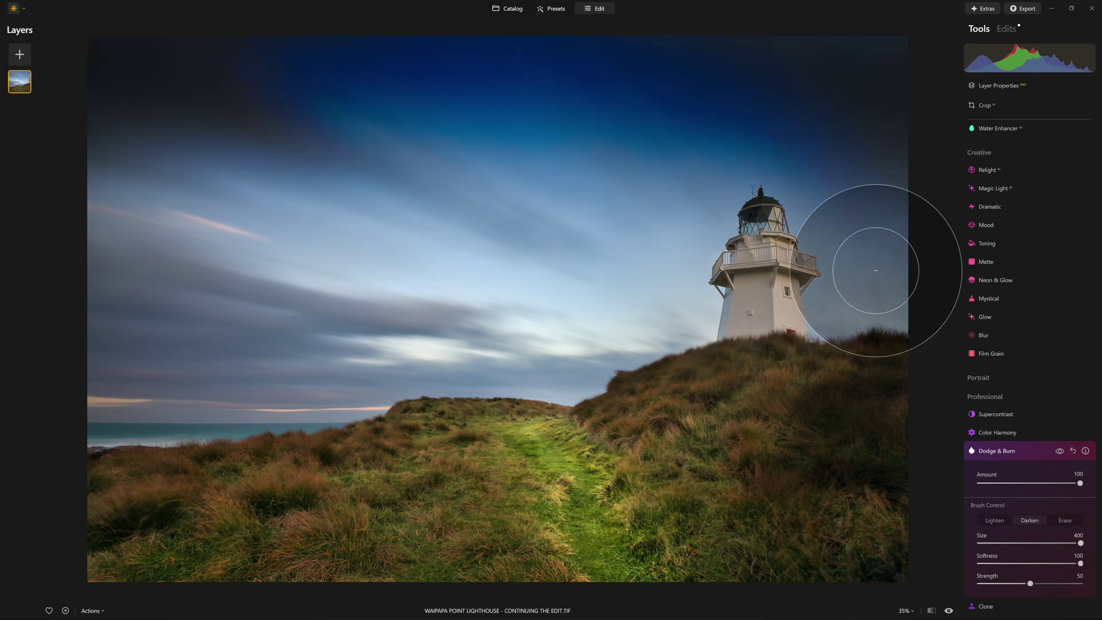
{"action": "mouse_move", "coordinate": [877, 270]}
{"action": "left_mouse_down"}
{"action": "mouse_move", "coordinate": [814, 177]}
{"action": "mouse_move", "coordinate": [786, 230]}
{"action": "left_mouse_up"}
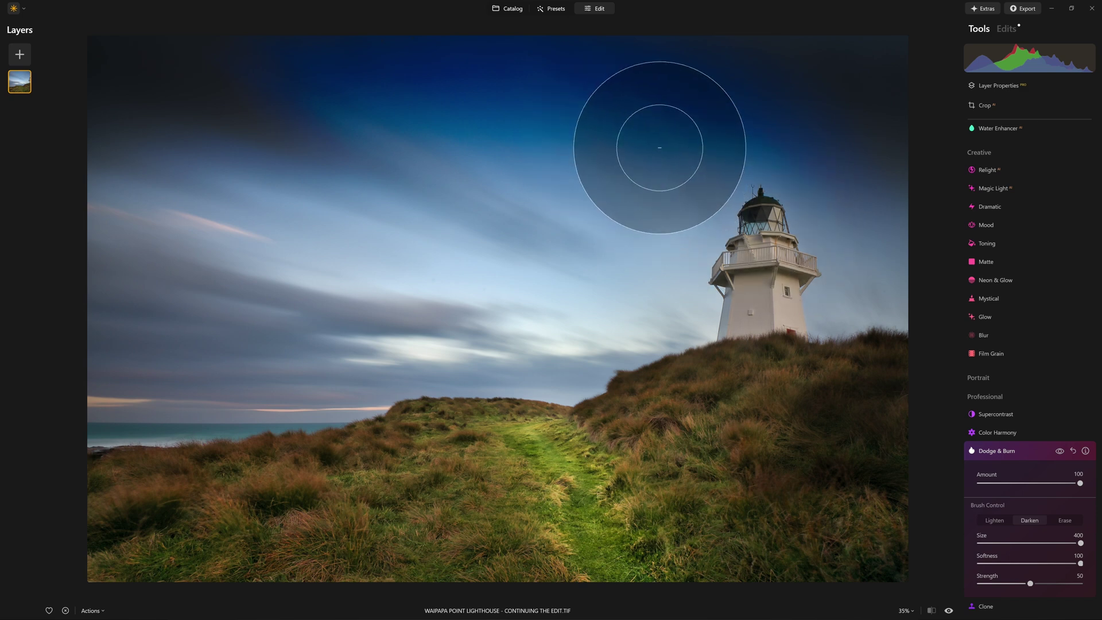
{"action": "mouse_move", "coordinate": [660, 148]}
{"action": "left_mouse_down"}
{"action": "mouse_move", "coordinate": [750, 160]}
{"action": "mouse_move", "coordinate": [655, 184]}
{"action": "mouse_move", "coordinate": [743, 197]}
{"action": "left_mouse_up"}
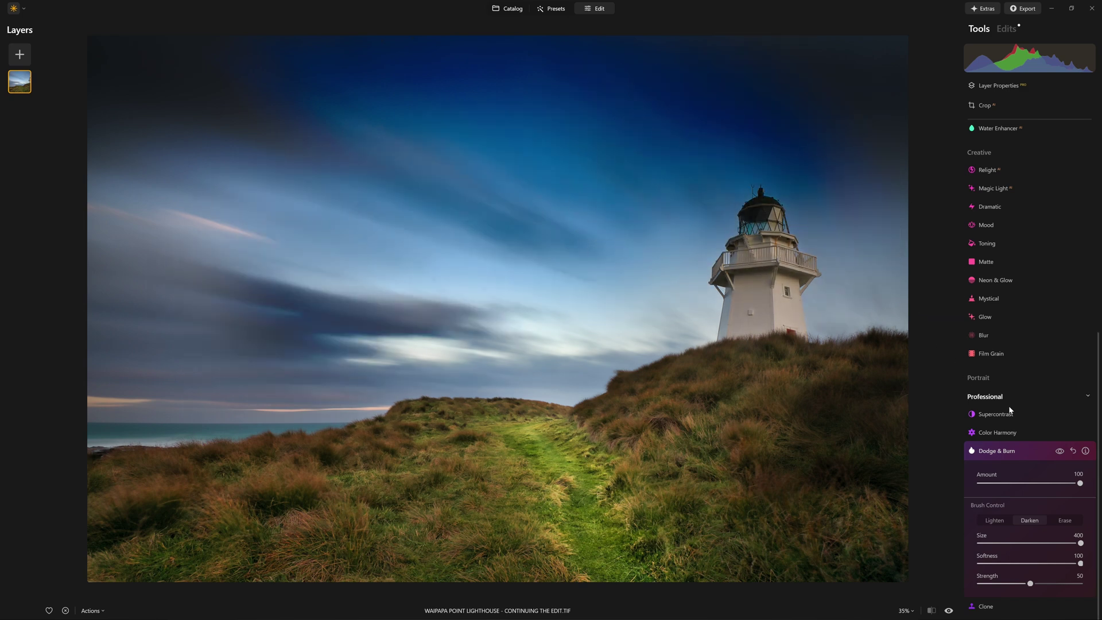
{"action": "left_click", "coordinate": [1076, 454]}
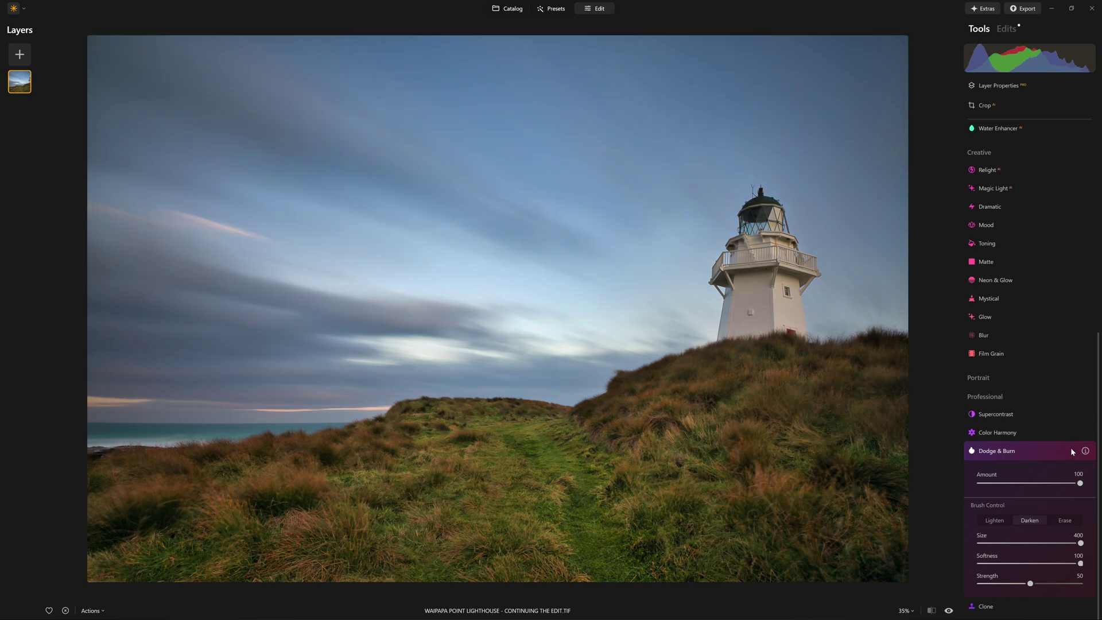
{"action": "left_click", "coordinate": [1053, 453]}
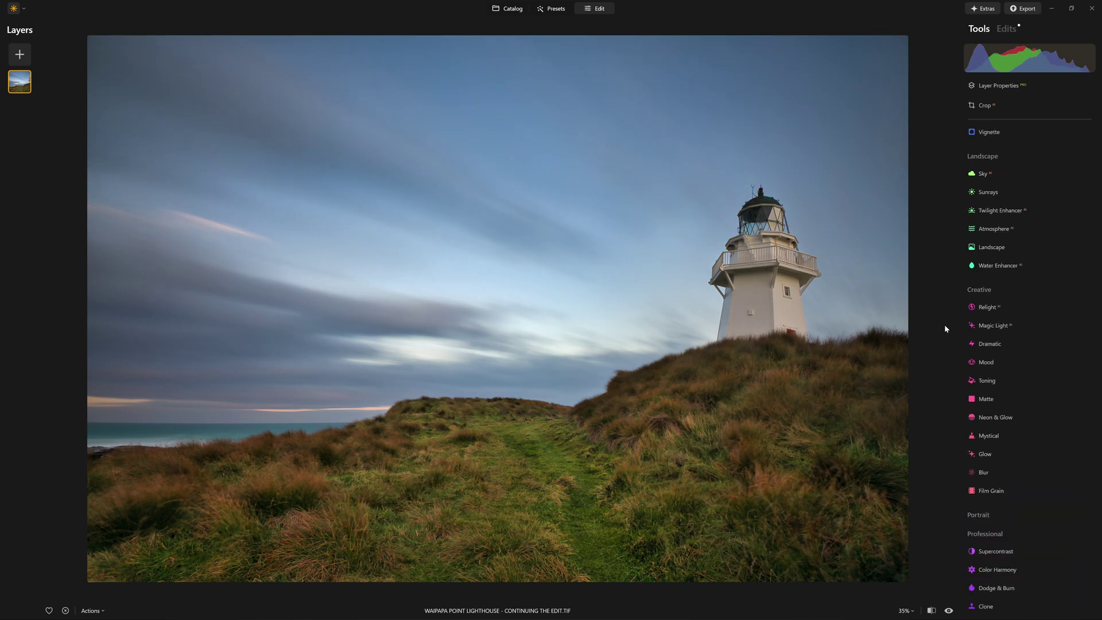
In Develop, collapse Sharpness, Noise Reduction and Transform, try a darker Exposure, then reset it to 0.00
{"action": "scroll", "coordinate": [1001, 308], "scroll_direction": "up", "scroll_amount": 5}
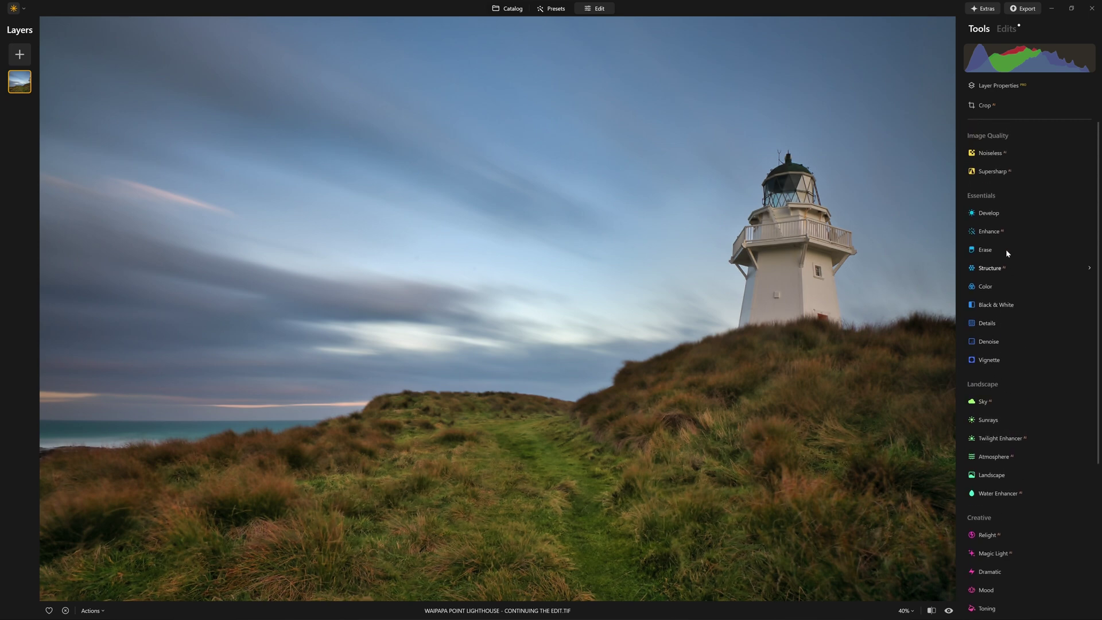
{"action": "left_click", "coordinate": [1020, 211]}
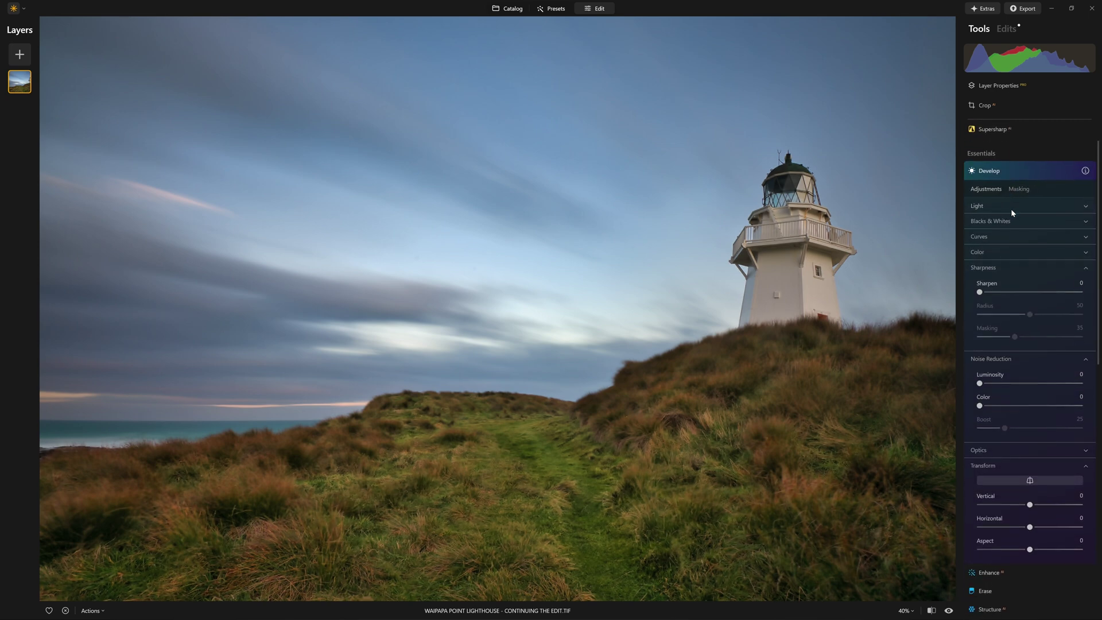
{"action": "left_click", "coordinate": [1018, 257]}
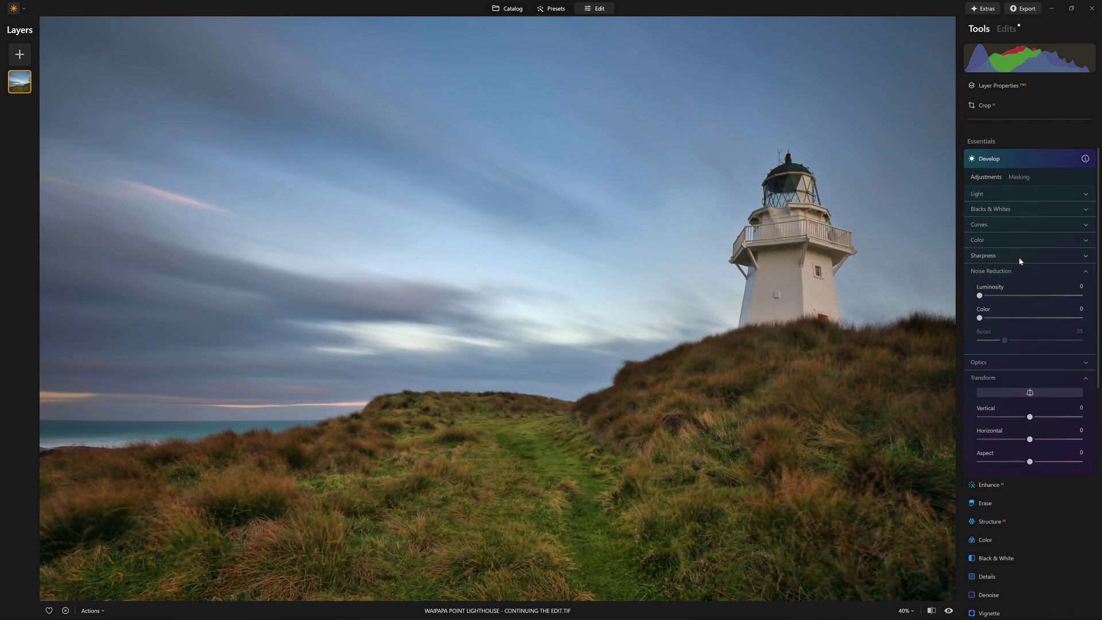
{"action": "left_click", "coordinate": [1015, 276]}
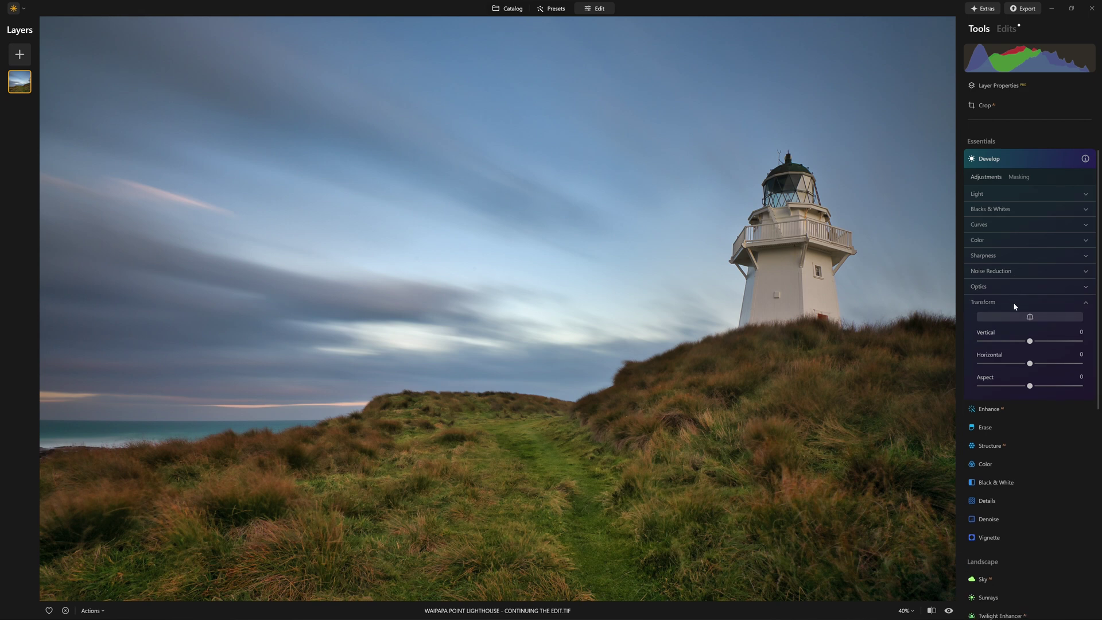
{"action": "left_click", "coordinate": [1019, 304]}
{"action": "left_click", "coordinate": [994, 187]}
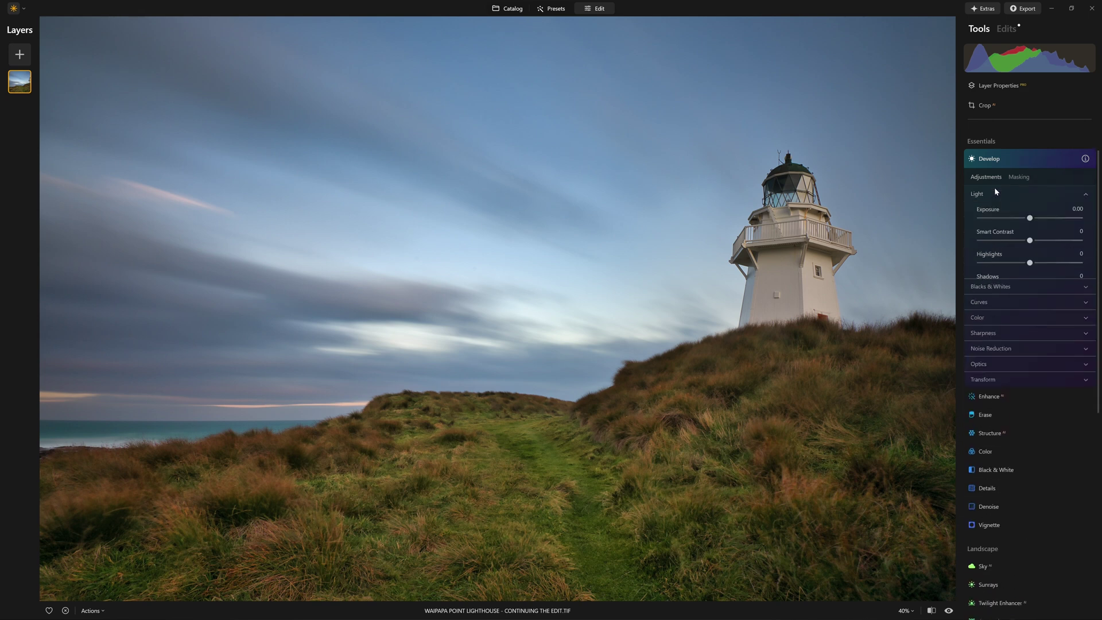
{"action": "left_click_drag", "start_coordinate": [1030, 217], "coordinate": [1017, 220]}
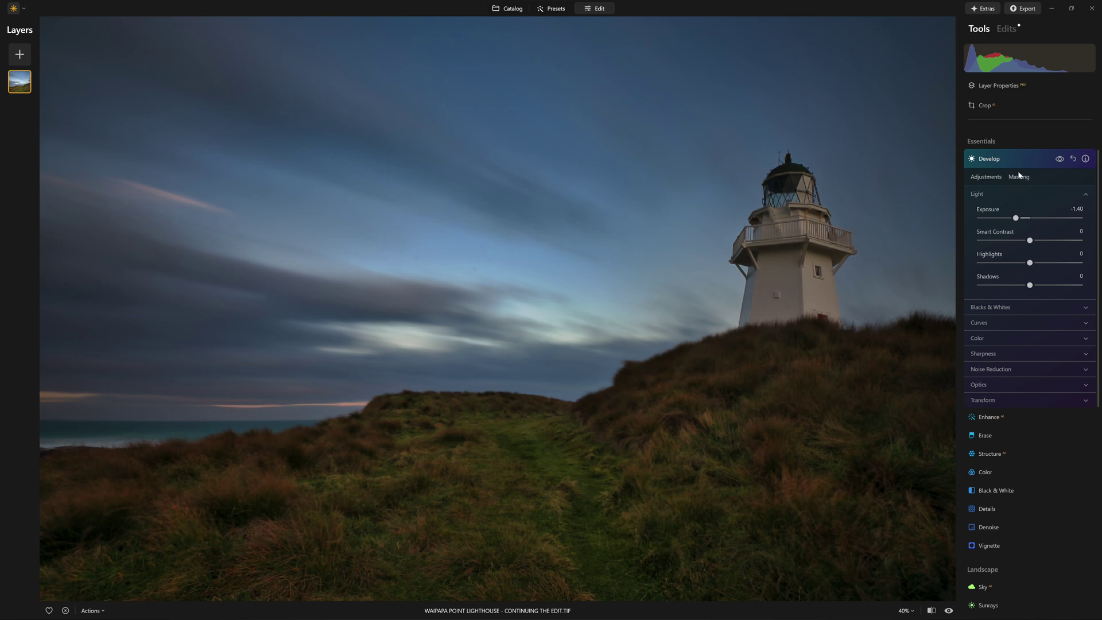
{"action": "double_click", "coordinate": [1016, 219]}
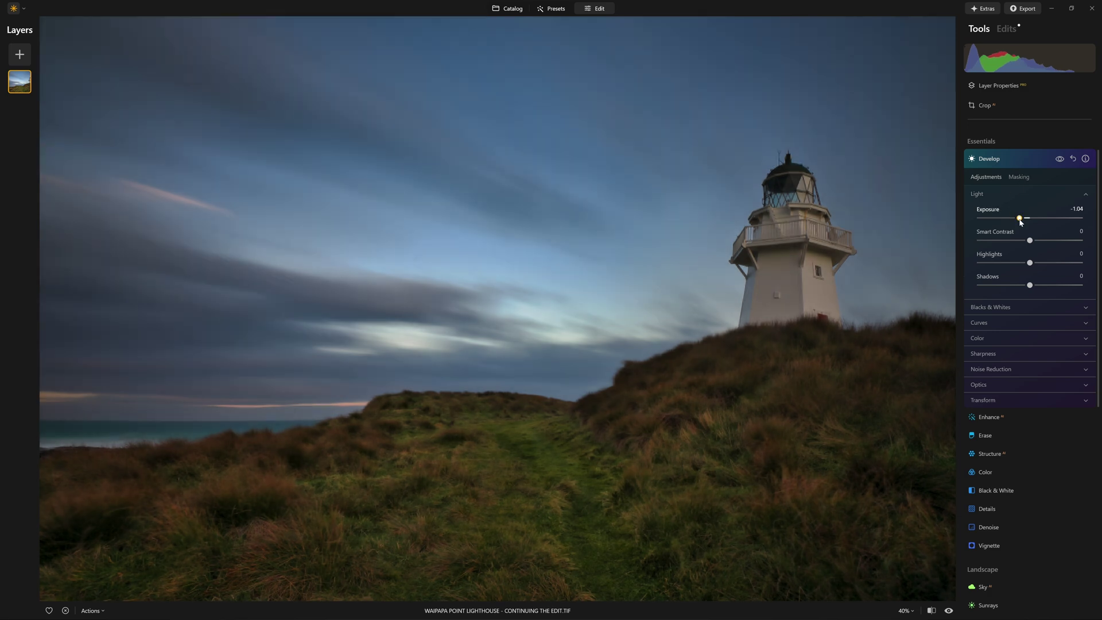
Darken the photo with a Curves point below the diagonal and a lowered top endpoint
{"action": "left_click", "coordinate": [1001, 324]}
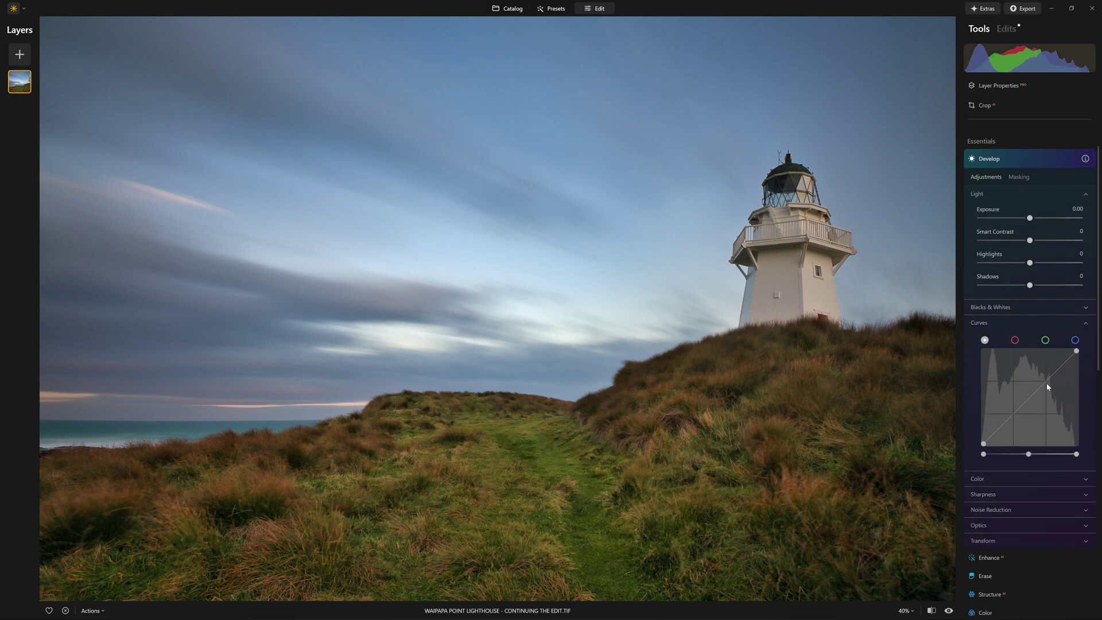
{"action": "left_click_drag", "start_coordinate": [1048, 387], "coordinate": [1053, 388]}
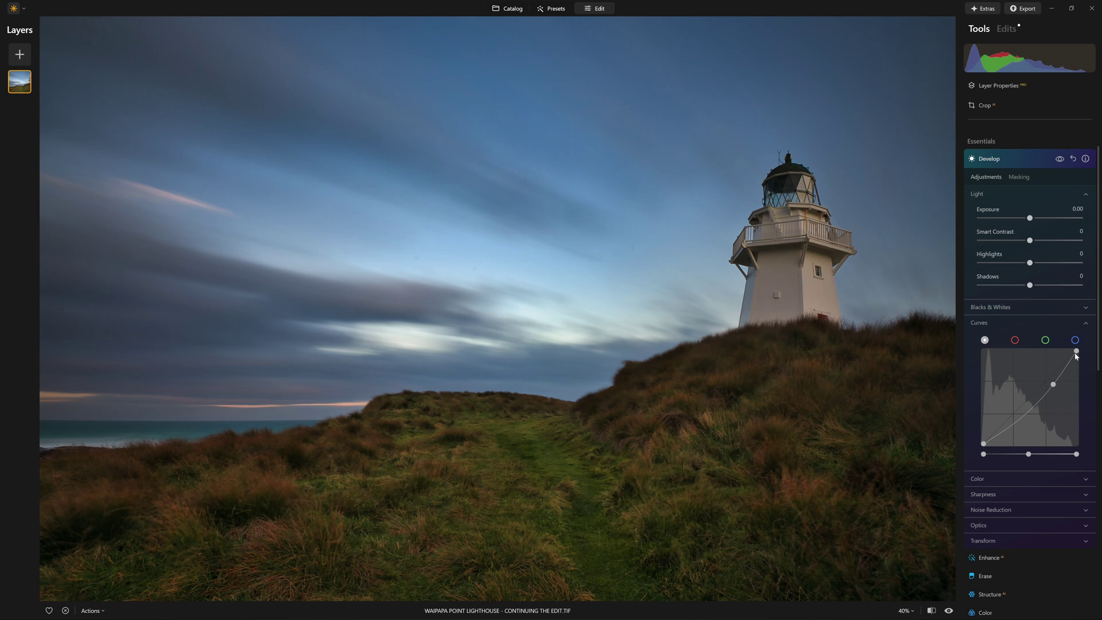
{"action": "left_click_drag", "start_coordinate": [1078, 355], "coordinate": [1077, 360]}
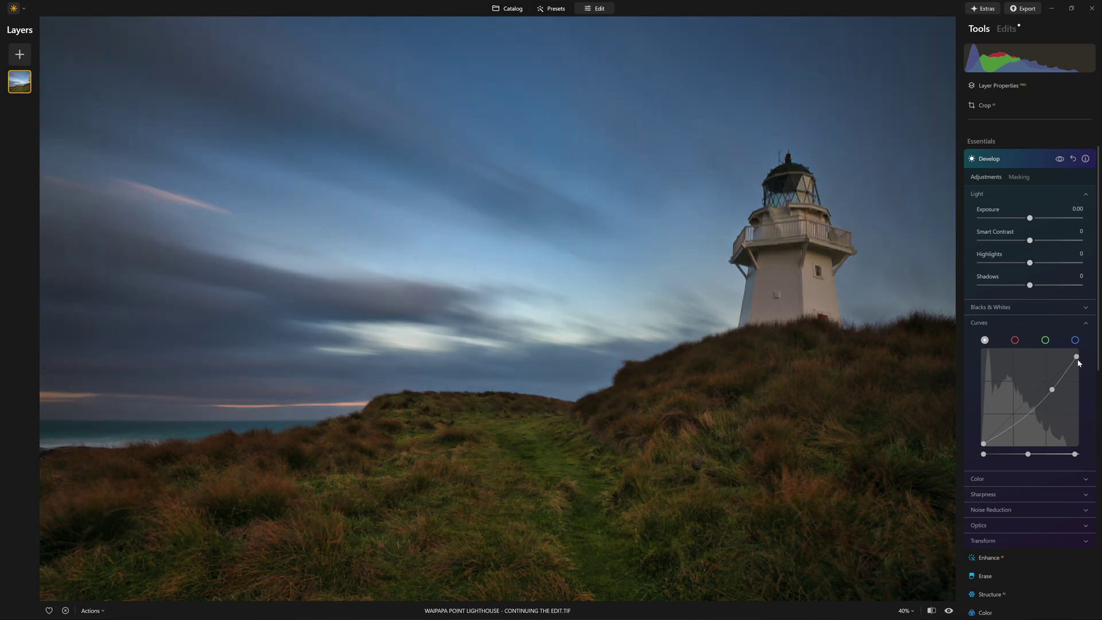
{"action": "left_click", "coordinate": [1060, 159]}
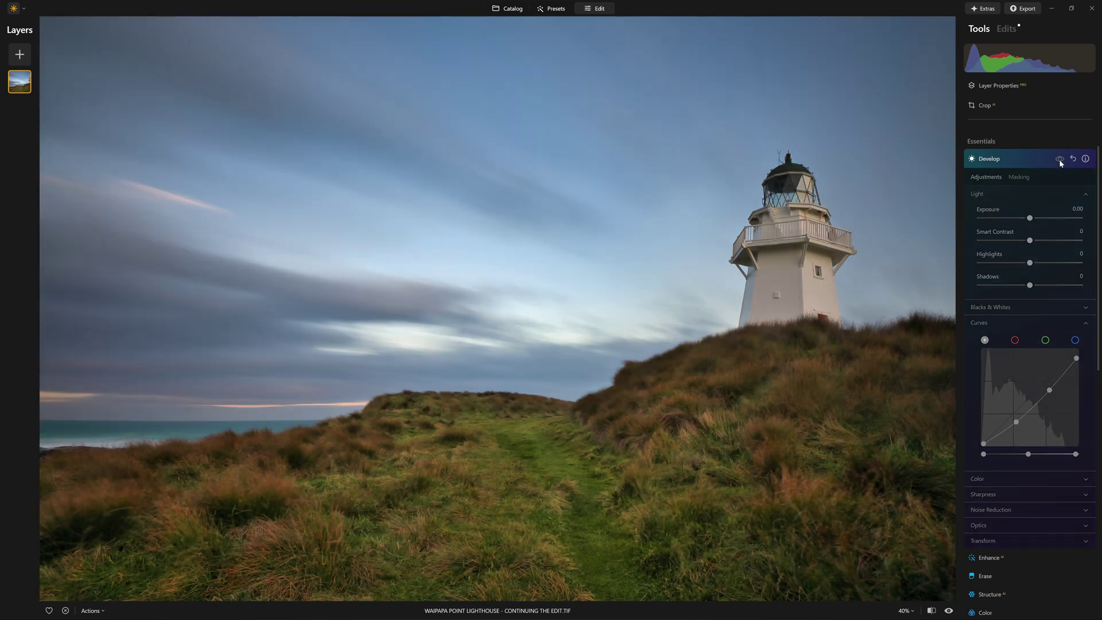
{"action": "left_click", "coordinate": [1060, 160]}
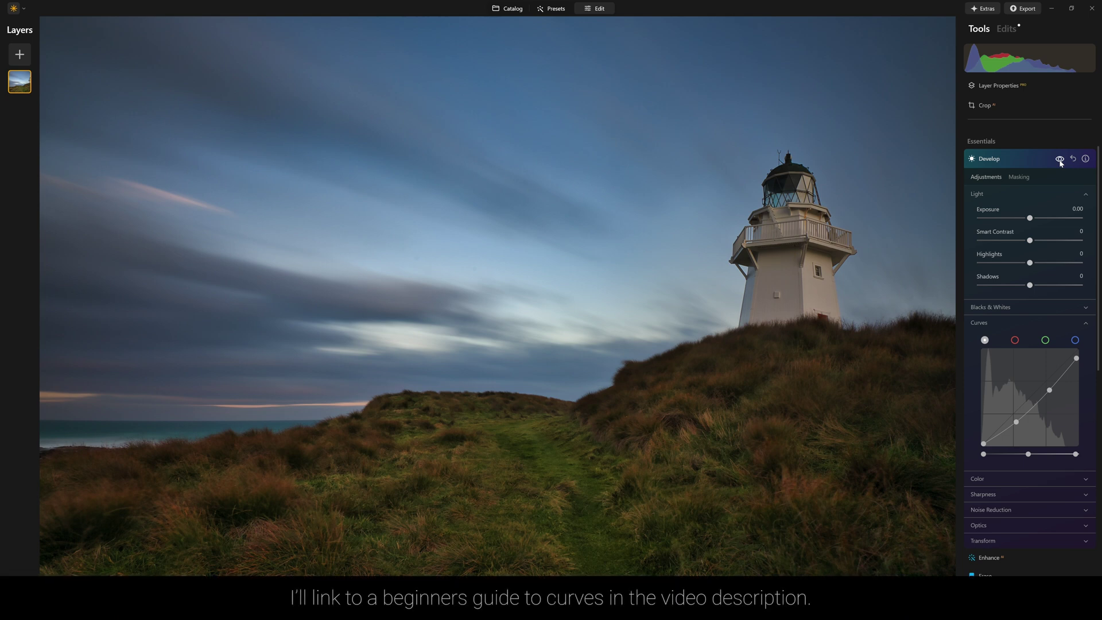
{"action": "left_click", "coordinate": [1019, 177]}
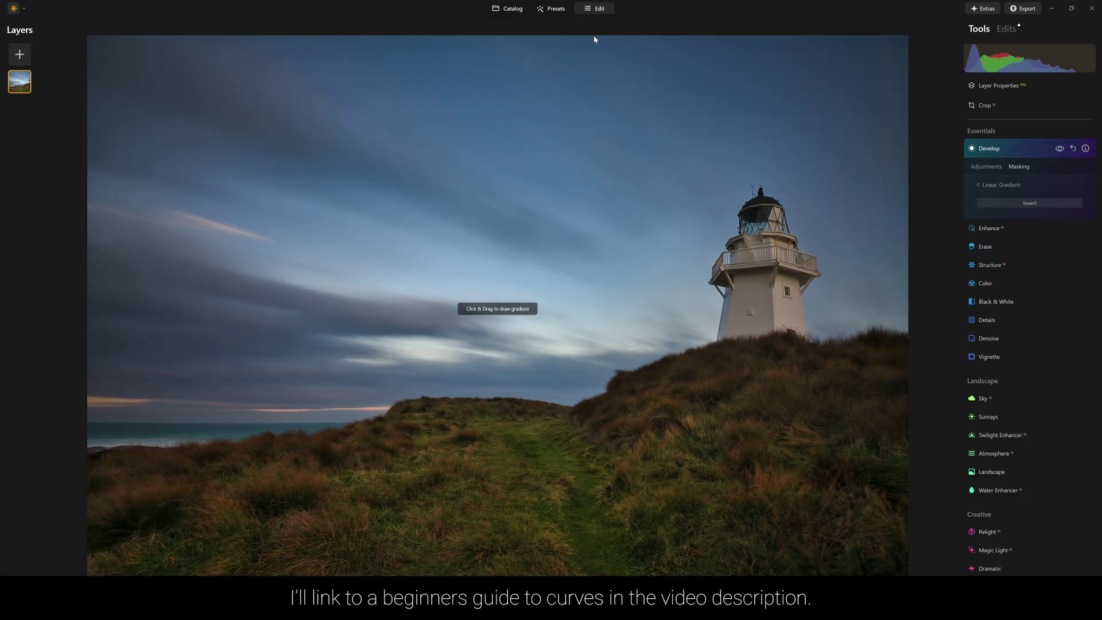
Add a linear gradient mask fading down over the sky and compare Develop on and off
{"action": "mouse_move", "coordinate": [595, 40]}
{"action": "left_mouse_down"}
{"action": "mouse_move", "coordinate": [586, 155]}
{"action": "mouse_move", "coordinate": [606, 373]}
{"action": "mouse_move", "coordinate": [596, 413]}
{"action": "left_mouse_up"}
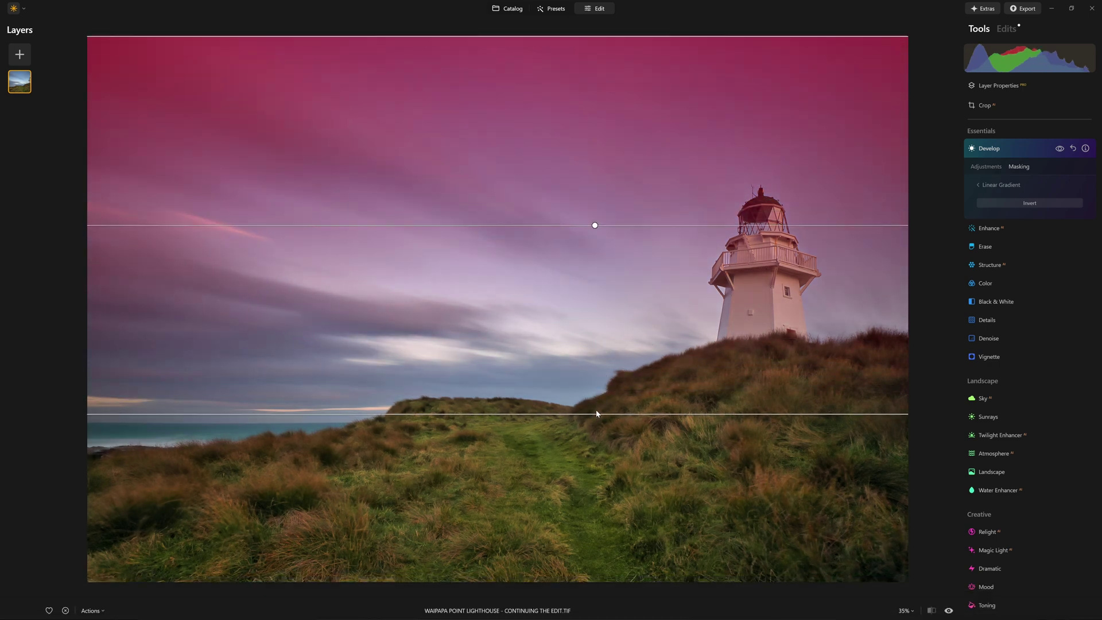
{"action": "left_click", "coordinate": [1034, 145]}
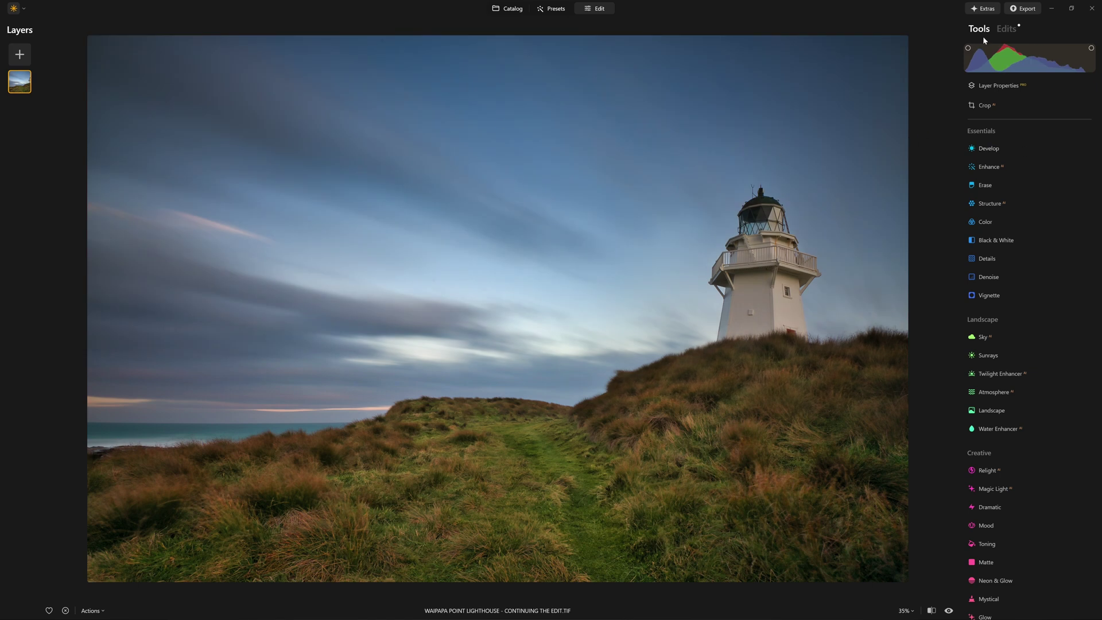
{"action": "left_click", "coordinate": [1012, 31]}
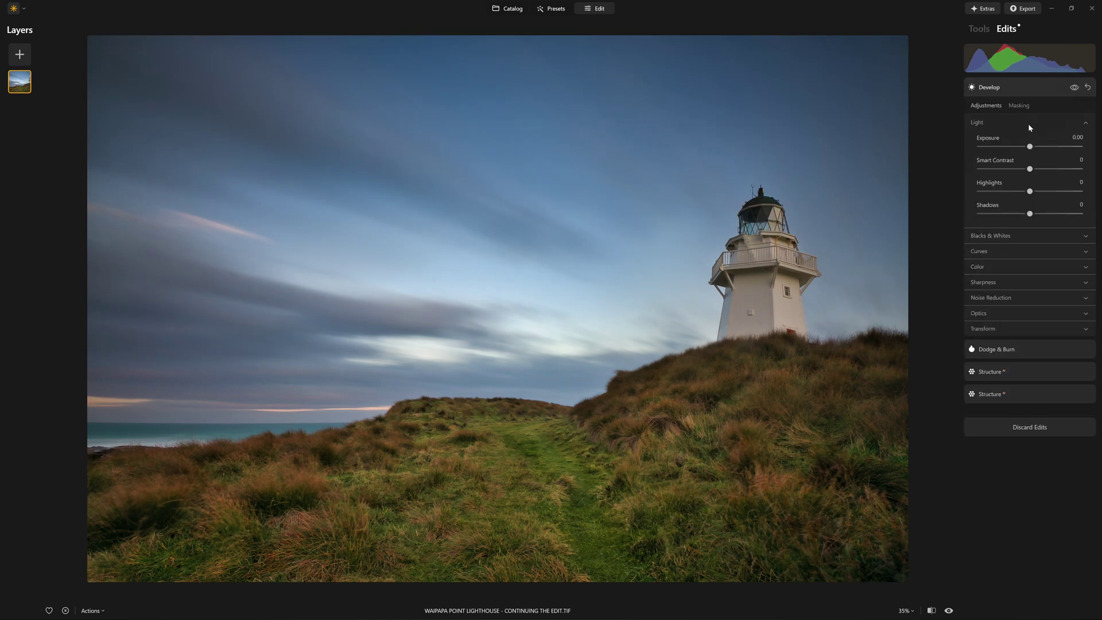
{"action": "left_click", "coordinate": [1073, 89]}
{"action": "left_click", "coordinate": [1073, 89]}
Add a second linear gradient to Develop rising up over the foreground grass
{"action": "left_click", "coordinate": [1023, 107]}
{"action": "left_click", "coordinate": [1011, 139]}
{"action": "left_click_drag", "start_coordinate": [606, 584], "coordinate": [600, 414]}
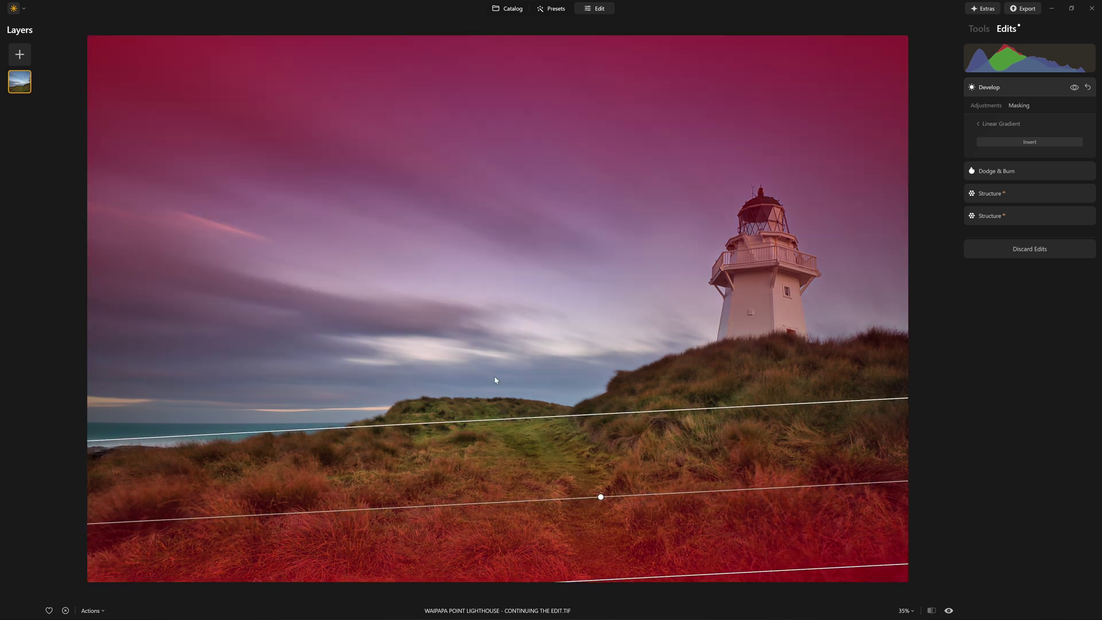
{"action": "left_click", "coordinate": [1036, 88]}
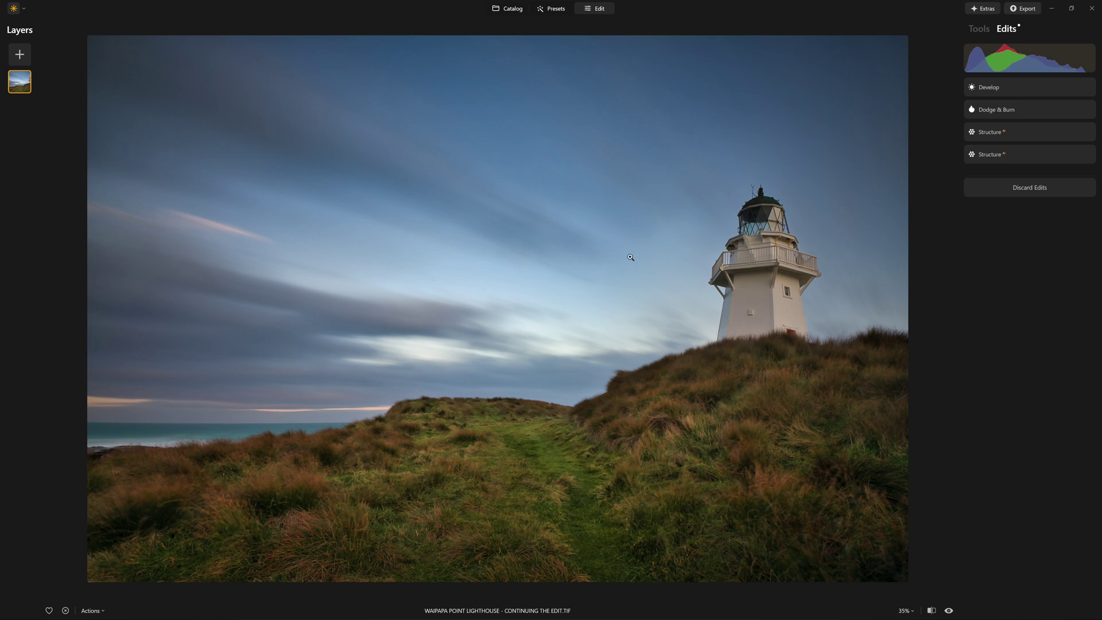
Compare with the unedited original, then return to the full Tools catalogue
{"action": "key", "text": "backslash"}
{"action": "key", "text": "backslash"}
{"action": "key", "text": "backslash"}
{"action": "key", "text": "backslash"}
{"action": "left_click", "coordinate": [989, 29]}
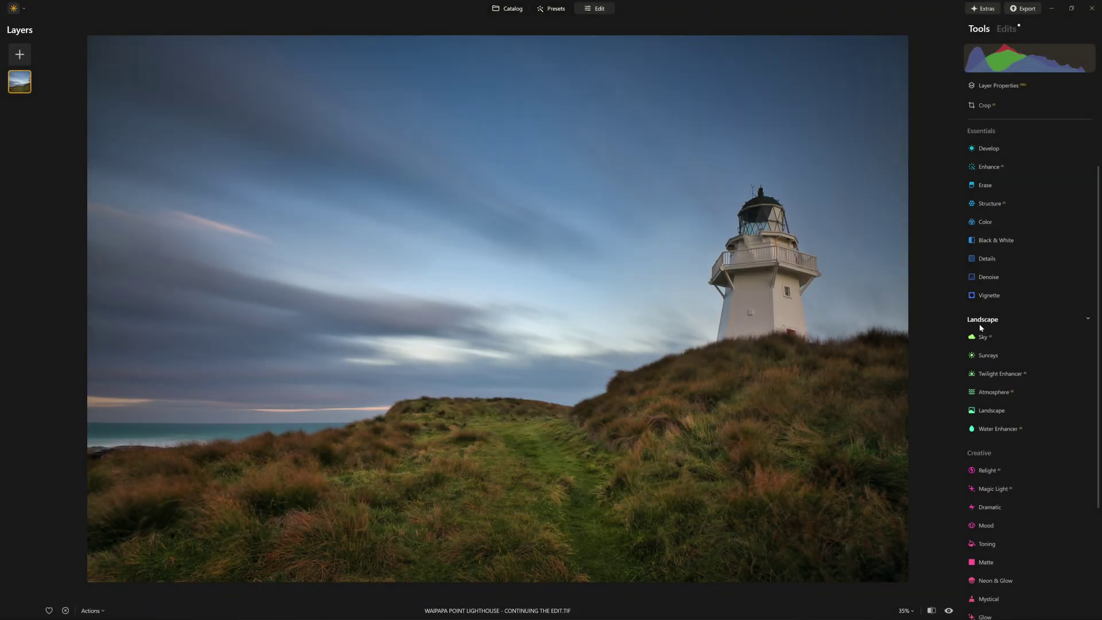
Apply Twilight Enhancer's Mauve look at Amount 100 and compare it on and off
{"action": "left_click", "coordinate": [1003, 374]}
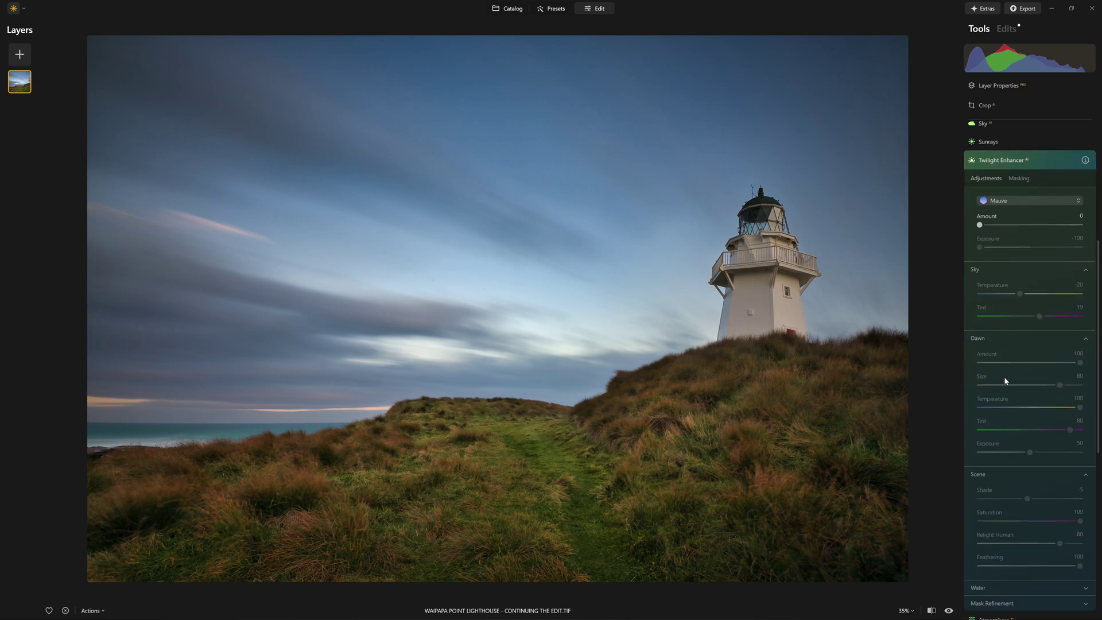
{"action": "left_click_drag", "start_coordinate": [979, 217], "coordinate": [1091, 221]}
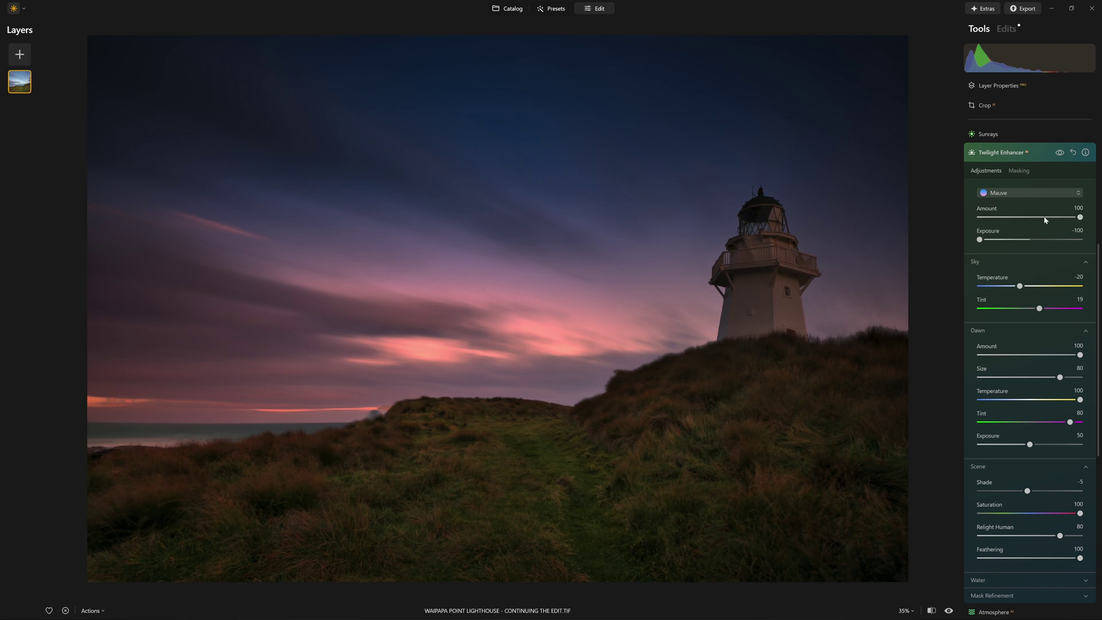
{"action": "left_click", "coordinate": [1061, 154]}
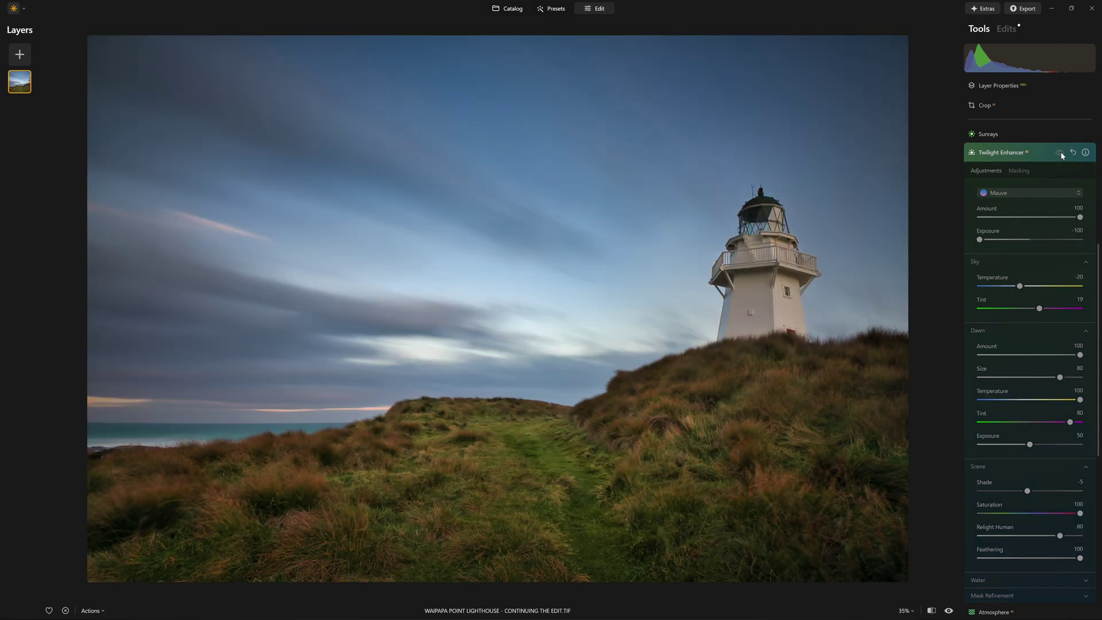
{"action": "left_click", "coordinate": [1061, 154]}
{"action": "left_click", "coordinate": [1061, 154]}
{"action": "left_click", "coordinate": [1061, 154]}
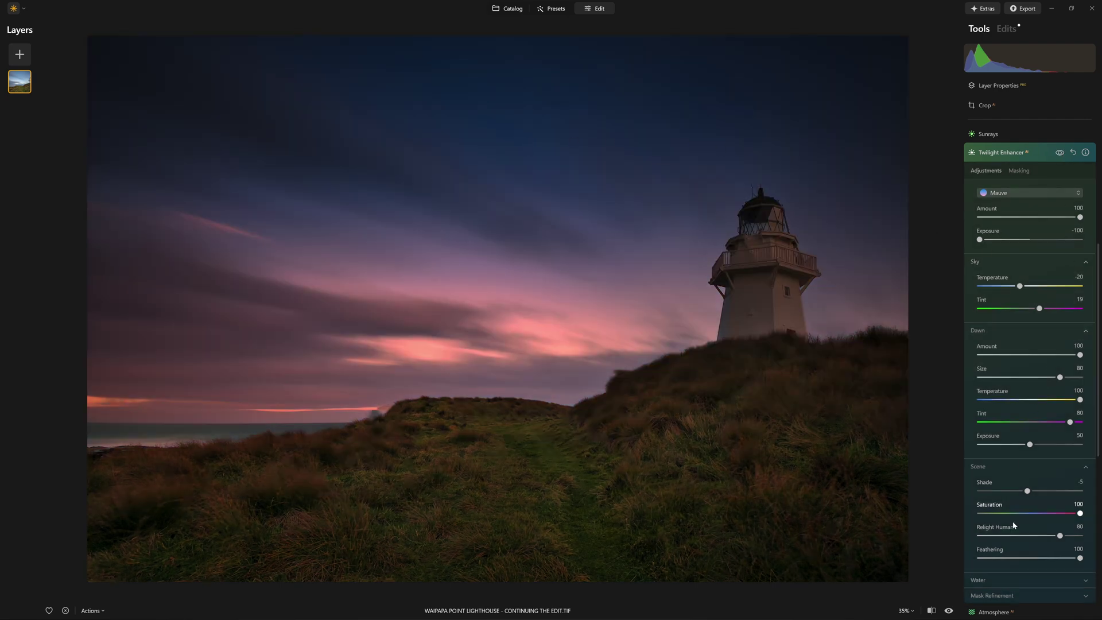
{"action": "left_click", "coordinate": [1033, 195]}
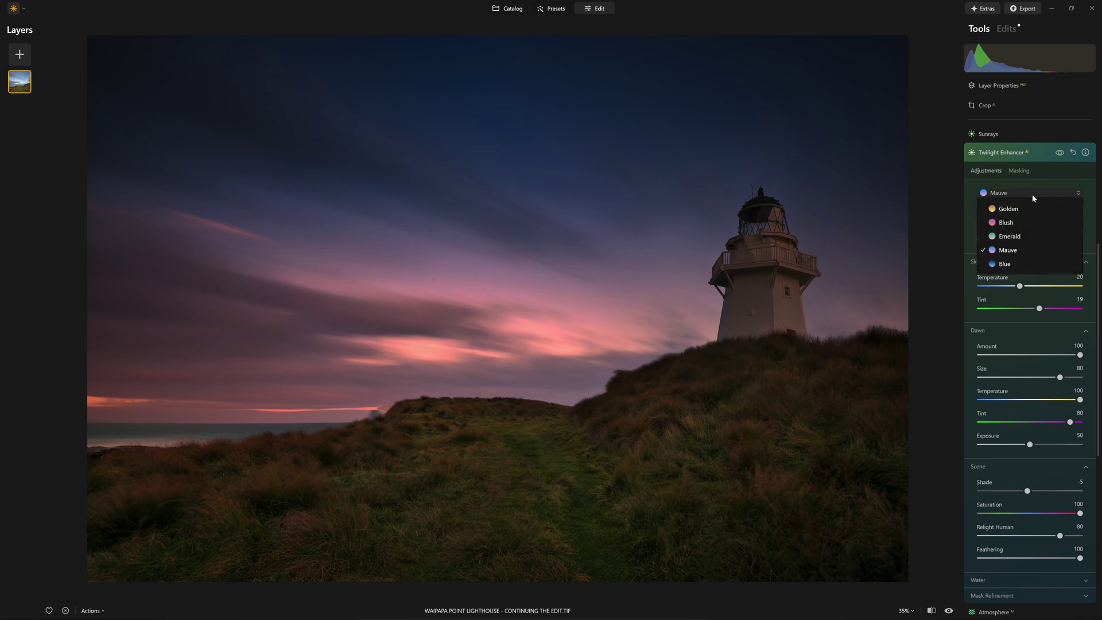
Try the Golden, Blush, Emerald, Mauve and Blue looks, settle on Emerald and raise Amount
{"action": "left_click", "coordinate": [1003, 208]}
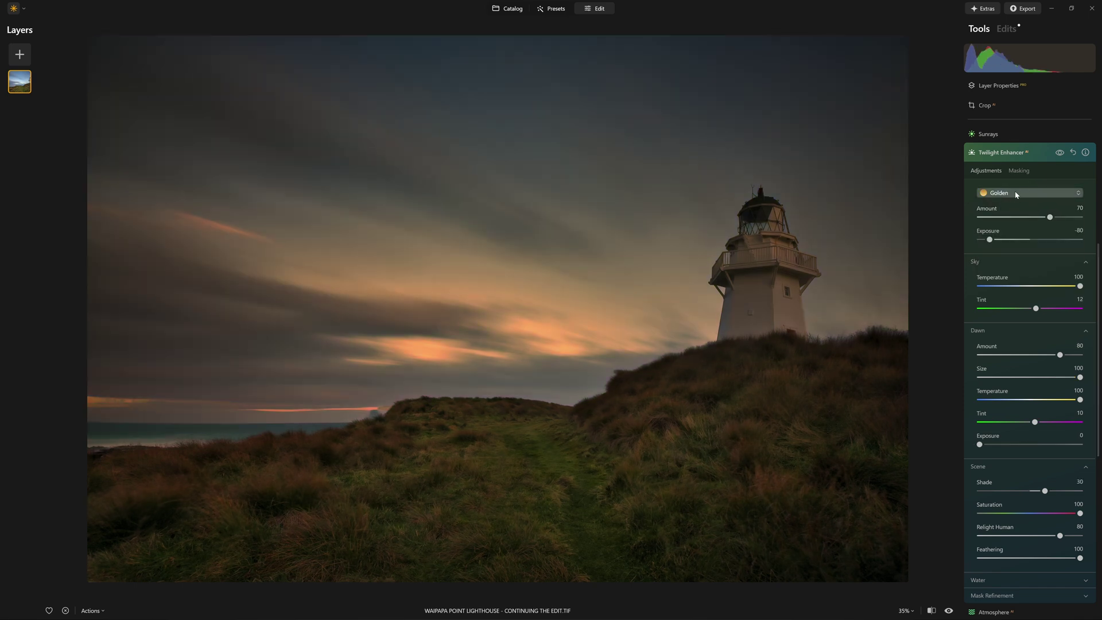
{"action": "left_click", "coordinate": [1018, 194]}
{"action": "left_click", "coordinate": [1010, 220]}
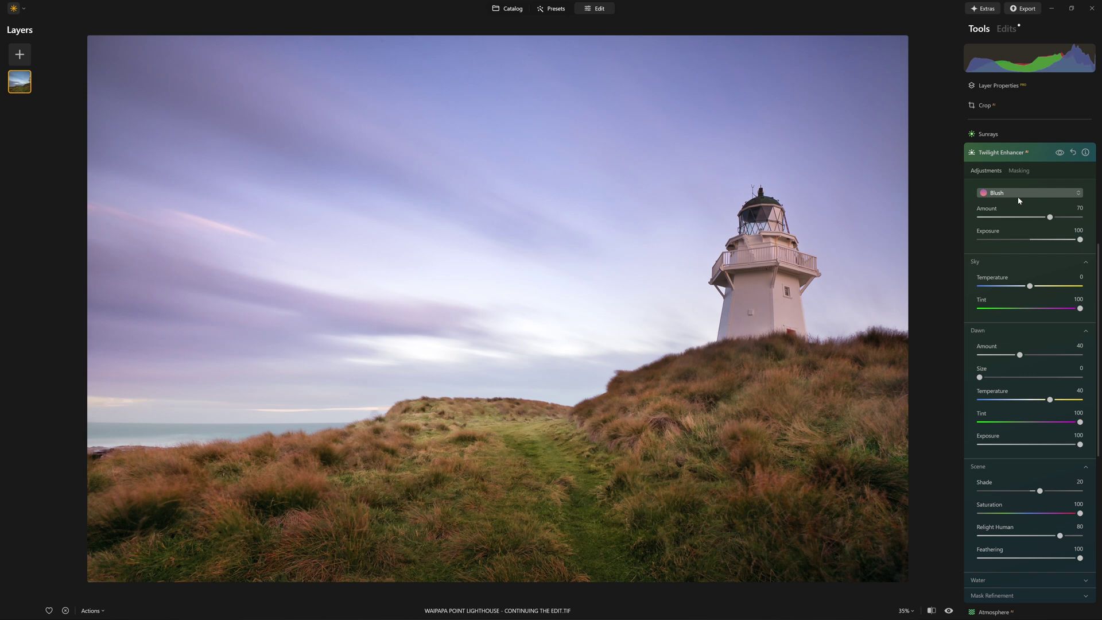
{"action": "left_click", "coordinate": [1019, 195]}
{"action": "left_click", "coordinate": [1017, 236]}
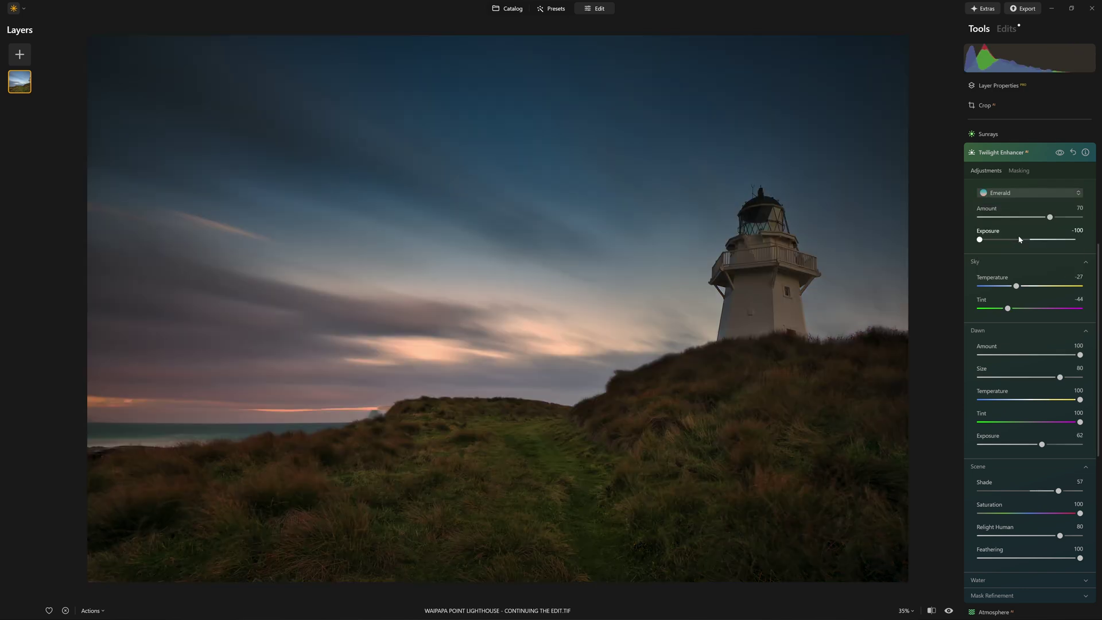
{"action": "left_click", "coordinate": [1010, 196]}
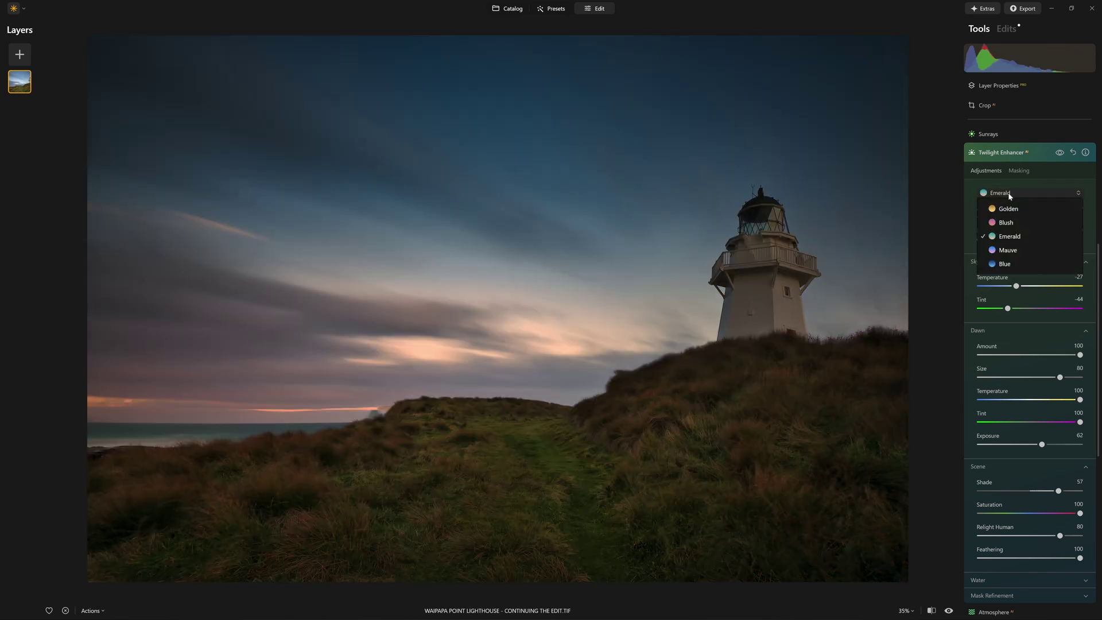
{"action": "left_click", "coordinate": [1007, 251]}
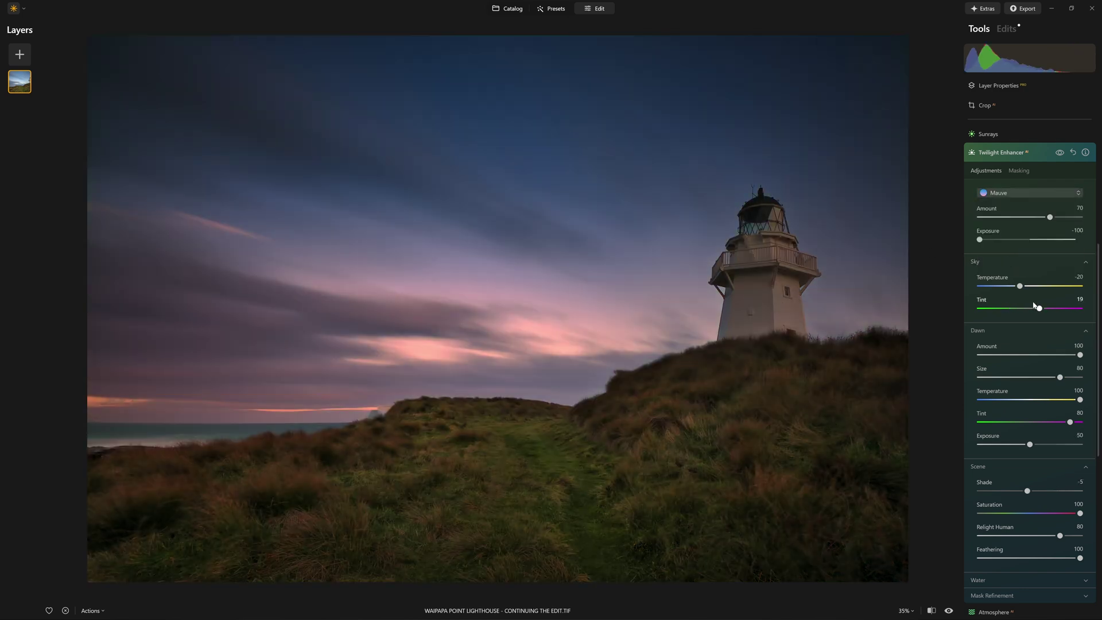
{"action": "left_click", "coordinate": [1031, 192]}
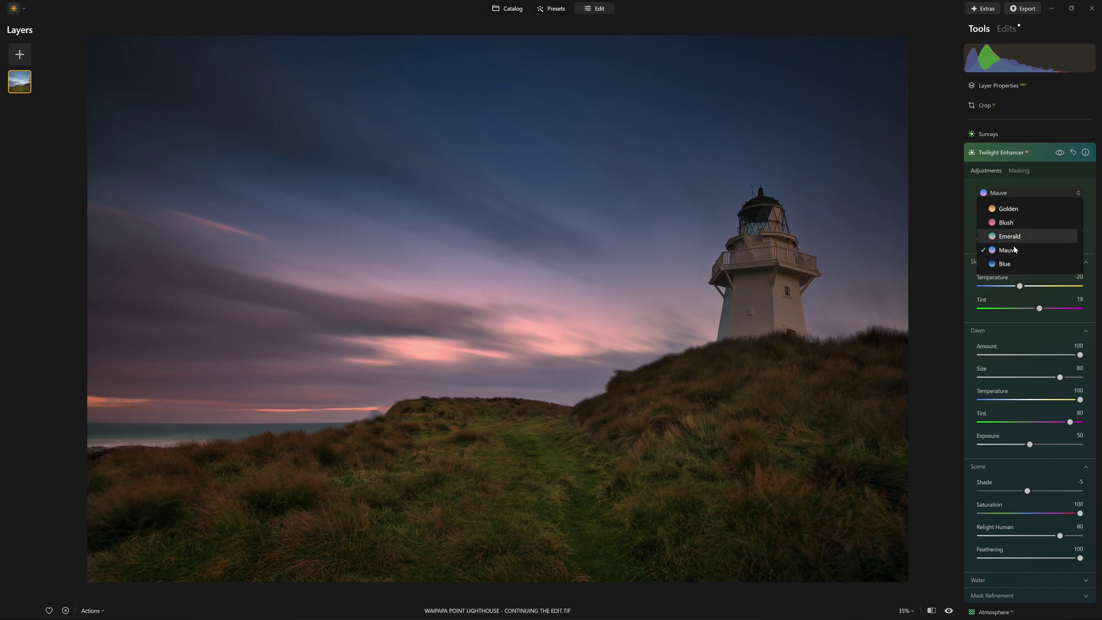
{"action": "left_click", "coordinate": [1028, 265]}
{"action": "left_click", "coordinate": [1029, 194]}
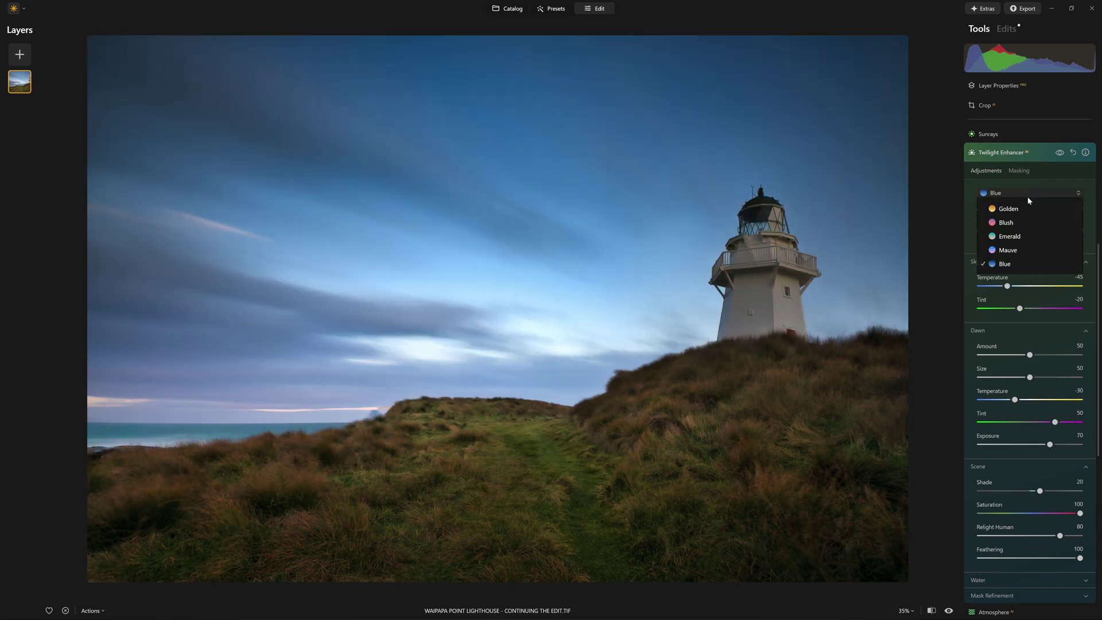
{"action": "left_click", "coordinate": [1019, 236]}
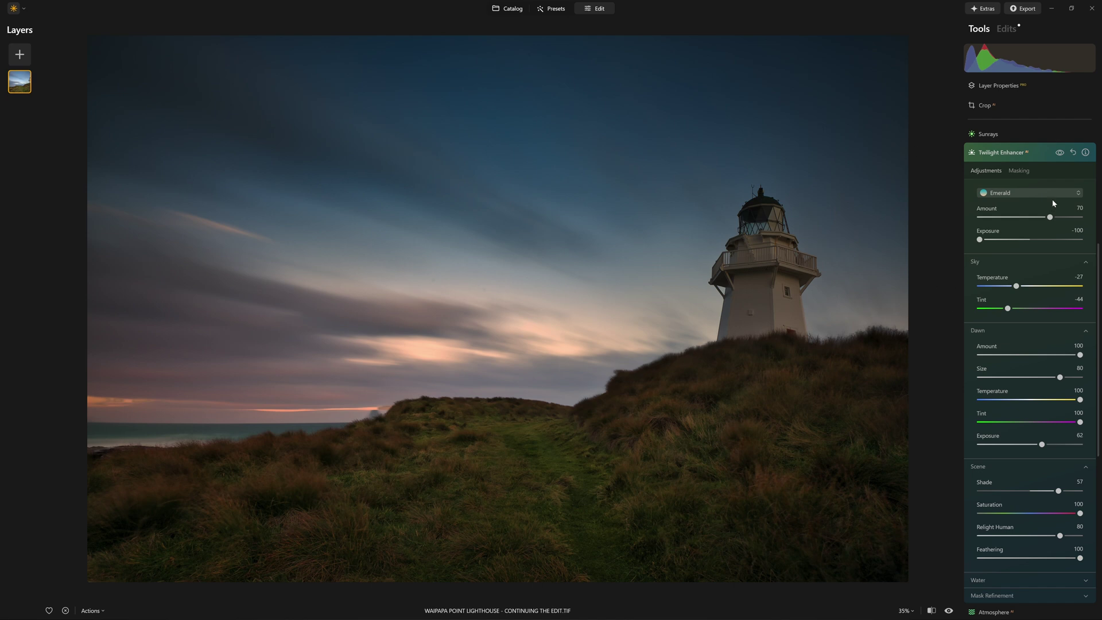
{"action": "mouse_move", "coordinate": [1050, 220]}
{"action": "left_mouse_down"}
{"action": "mouse_move", "coordinate": [1081, 220]}
{"action": "mouse_move", "coordinate": [1070, 220]}
{"action": "left_mouse_up"}
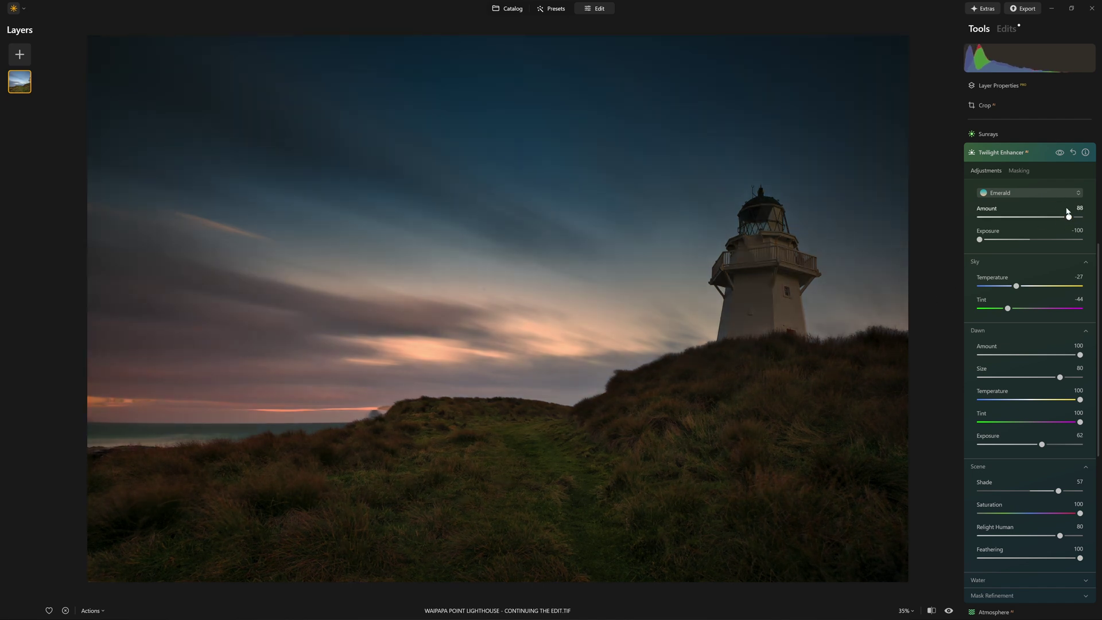
Lift Twilight Enhancer Exposure from -100, overshoot, then settle around -54
{"action": "left_click_drag", "start_coordinate": [981, 242], "coordinate": [1007, 239]}
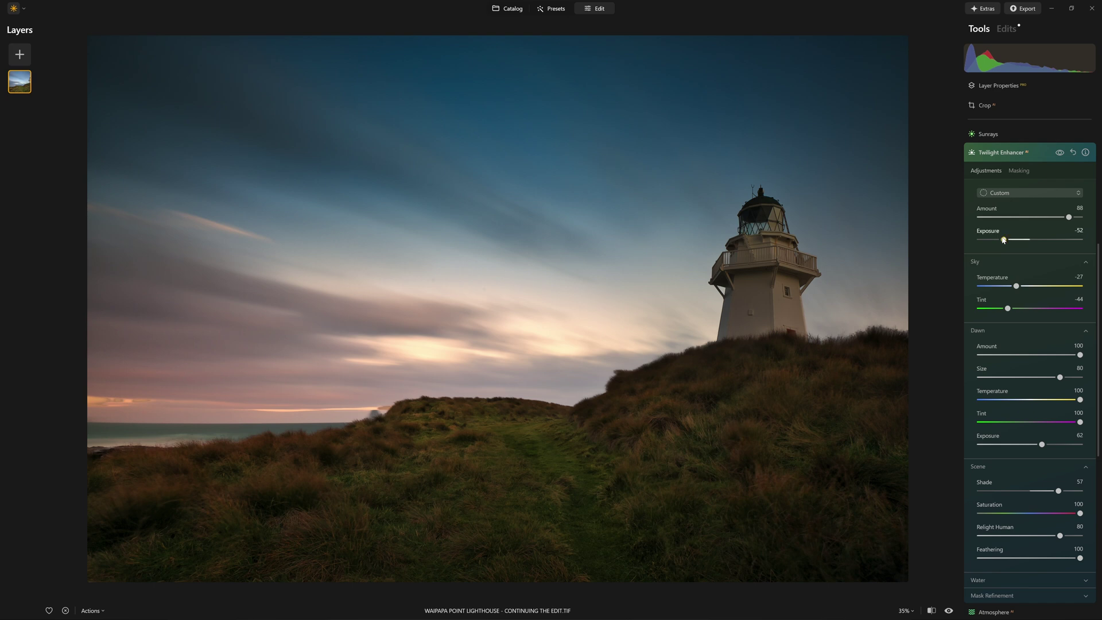
{"action": "left_click_drag", "start_coordinate": [1003, 240], "coordinate": [1063, 238]}
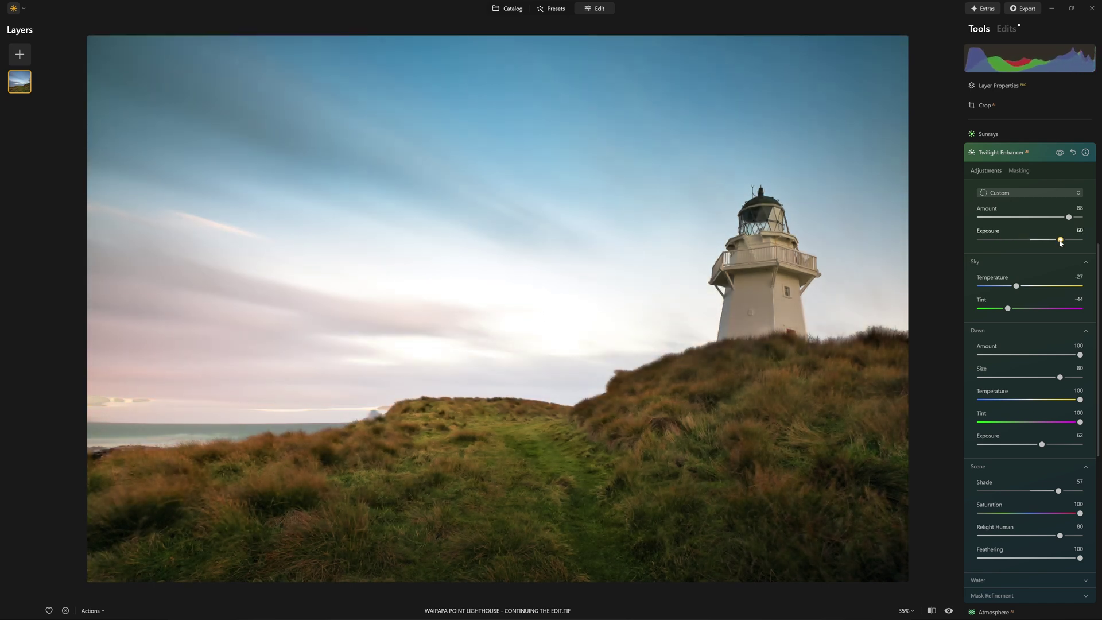
{"action": "left_click_drag", "start_coordinate": [1064, 240], "coordinate": [1002, 241]}
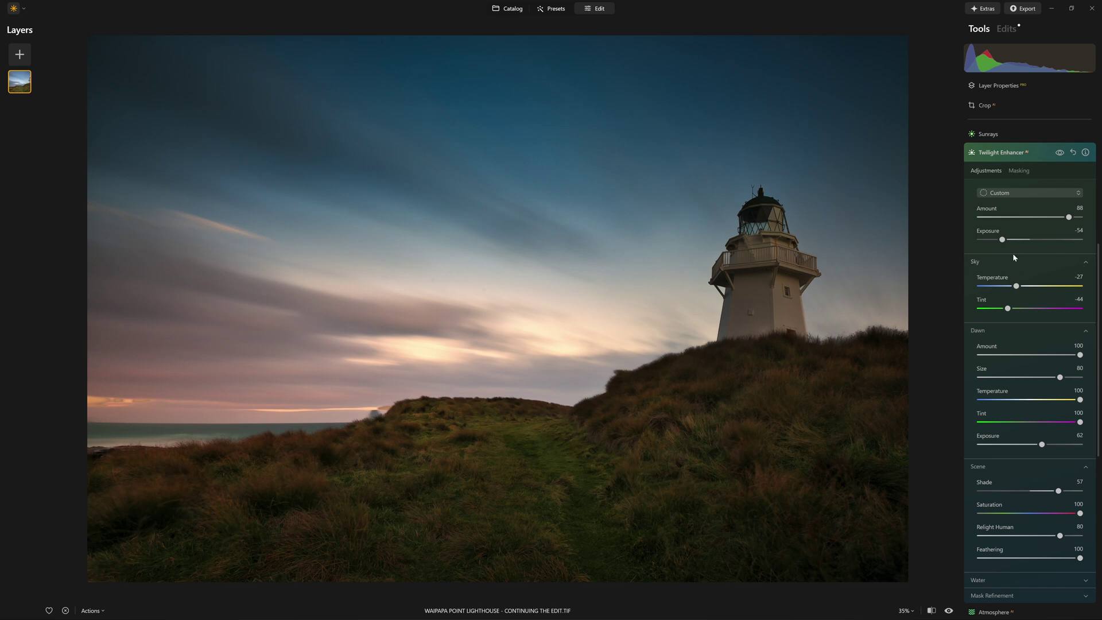
{"action": "left_click_drag", "start_coordinate": [1005, 239], "coordinate": [1004, 239]}
Warm the sky to Temperature 26 and Tint -29, then set Dawn Amount 74, Size 91, cooler Temperature and Tint 80
{"action": "left_click_drag", "start_coordinate": [1021, 288], "coordinate": [1047, 276]}
{"action": "left_click_drag", "start_coordinate": [1011, 310], "coordinate": [1018, 311]}
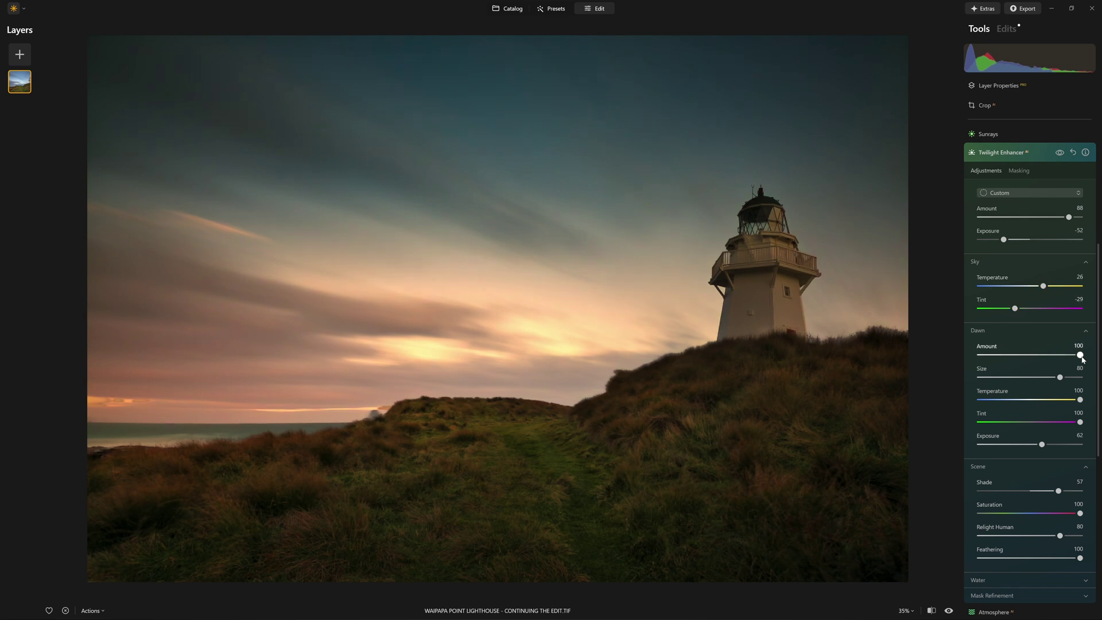
{"action": "mouse_move", "coordinate": [1070, 360]}
{"action": "left_mouse_down"}
{"action": "mouse_move", "coordinate": [982, 356]}
{"action": "mouse_move", "coordinate": [1090, 363]}
{"action": "left_mouse_up"}
{"action": "left_click_drag", "start_coordinate": [1080, 355], "coordinate": [1073, 377]}
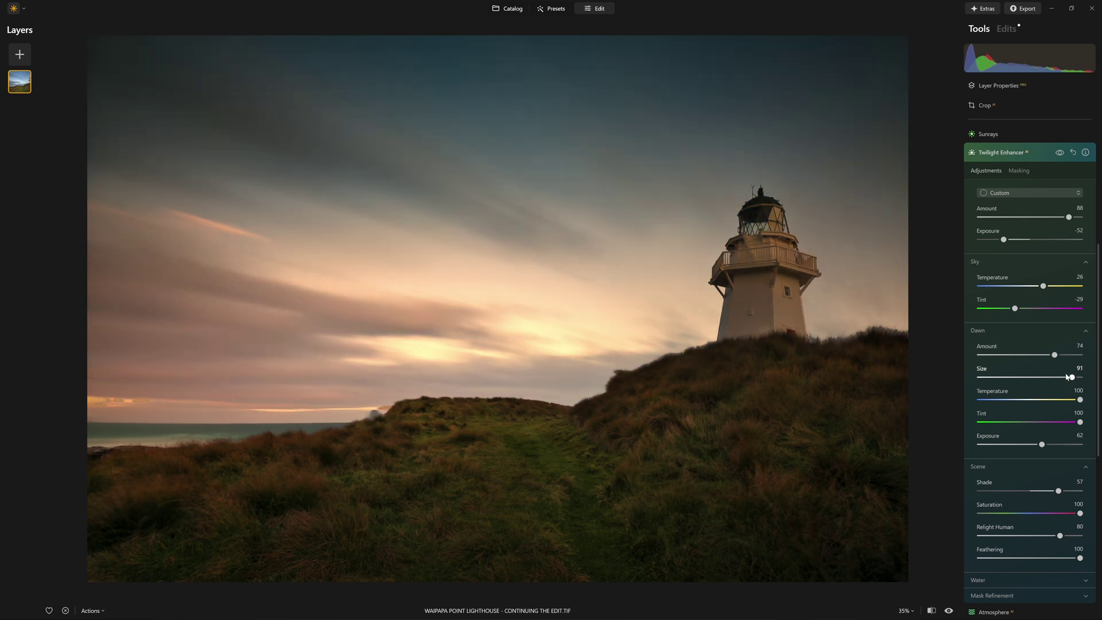
{"action": "left_click_drag", "start_coordinate": [1080, 400], "coordinate": [1050, 398]}
{"action": "left_click_drag", "start_coordinate": [1079, 422], "coordinate": [1071, 422]}
Fine-tune the Dawn glow Temperature to 61
{"action": "left_click", "coordinate": [1061, 400]}
{"action": "scroll", "coordinate": [1045, 472], "scroll_direction": "up", "scroll_amount": 1}
{"action": "scroll", "coordinate": [1046, 472], "scroll_direction": "down", "scroll_amount": 3}
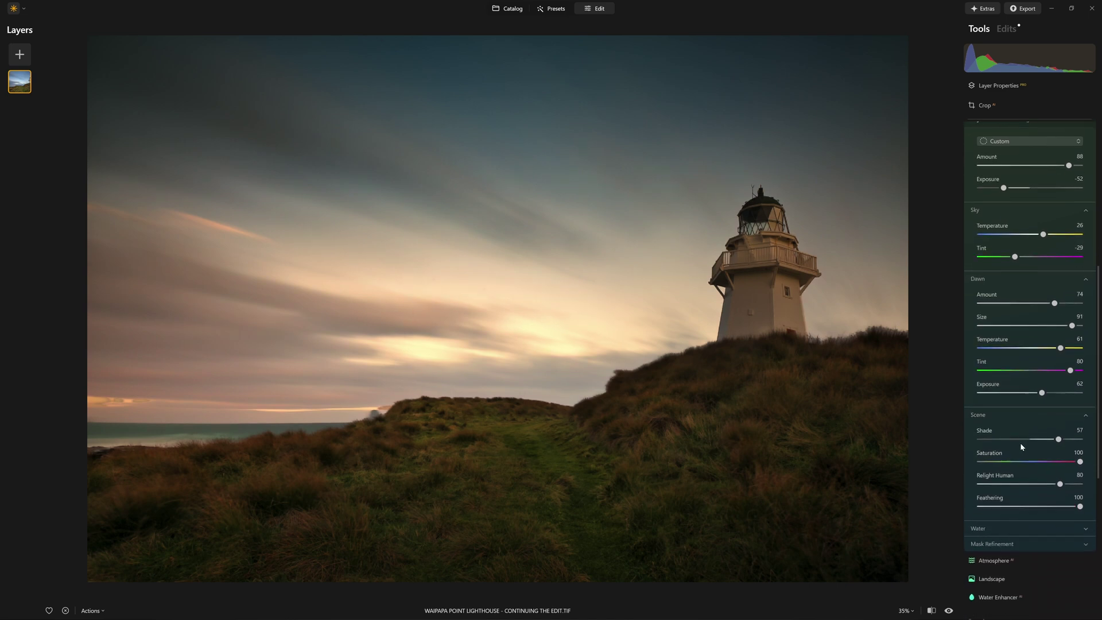
Set the Scene Shade to 52 and Saturation to 66
{"action": "mouse_move", "coordinate": [1060, 389]}
{"action": "left_mouse_down"}
{"action": "mouse_move", "coordinate": [1095, 388]}
{"action": "mouse_move", "coordinate": [993, 389]}
{"action": "mouse_move", "coordinate": [1057, 390]}
{"action": "left_mouse_up"}
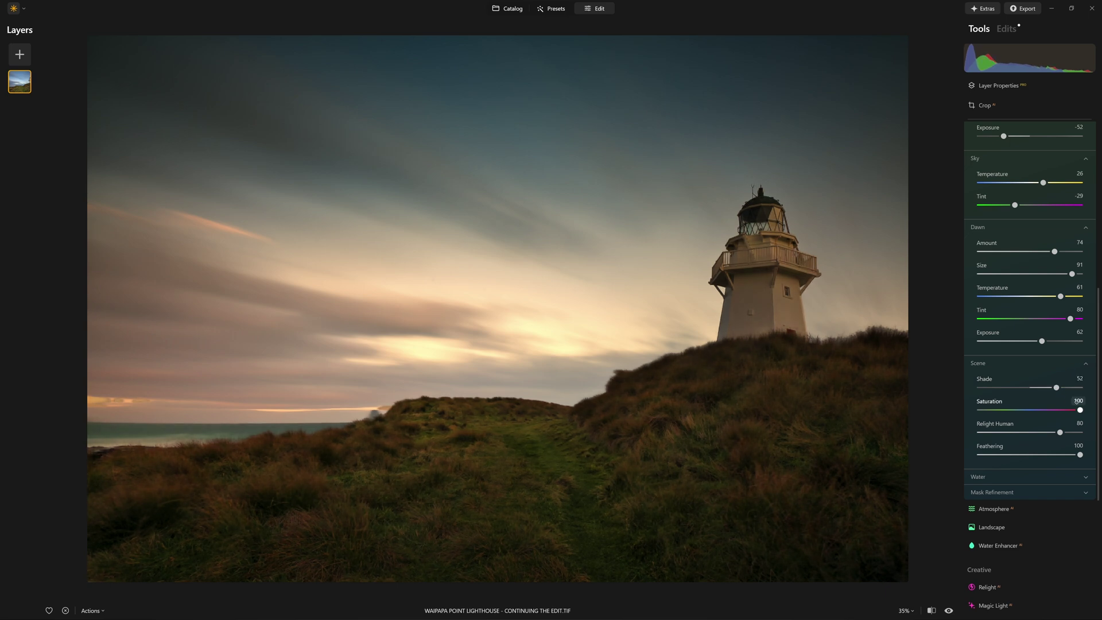
{"action": "left_click_drag", "start_coordinate": [1081, 411], "coordinate": [1077, 410]}
{"action": "left_click_drag", "start_coordinate": [1013, 417], "coordinate": [1036, 434]}
Compare the image with Twilight Enhancer switched off and on, leaving it on
{"action": "scroll", "coordinate": [1040, 451], "scroll_direction": "down", "scroll_amount": 1}
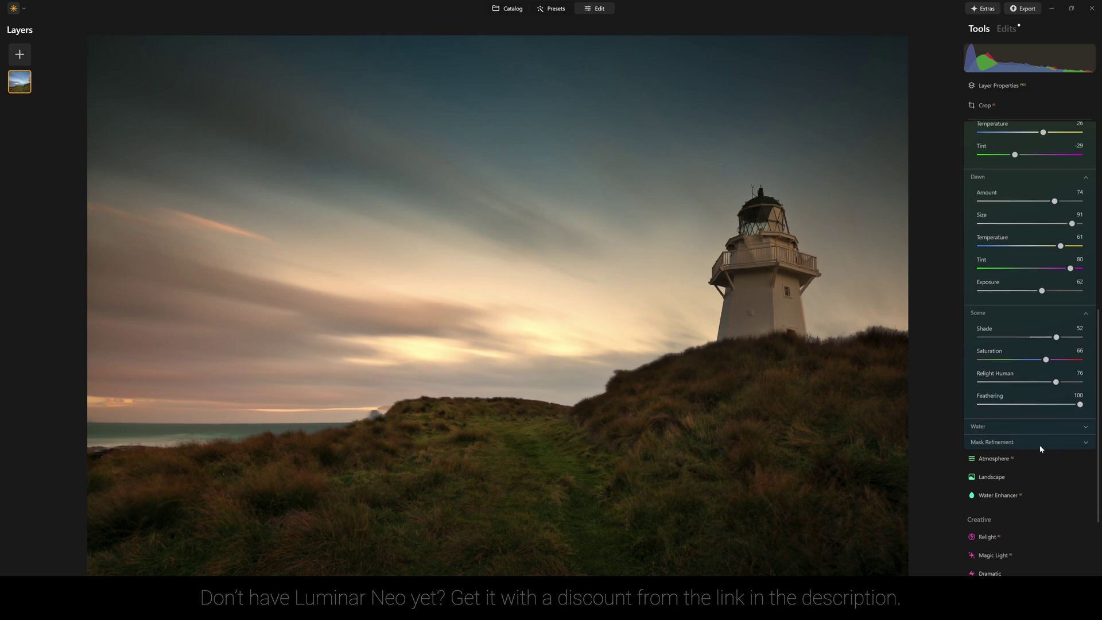
{"action": "scroll", "coordinate": [1042, 401], "scroll_direction": "up", "scroll_amount": 4}
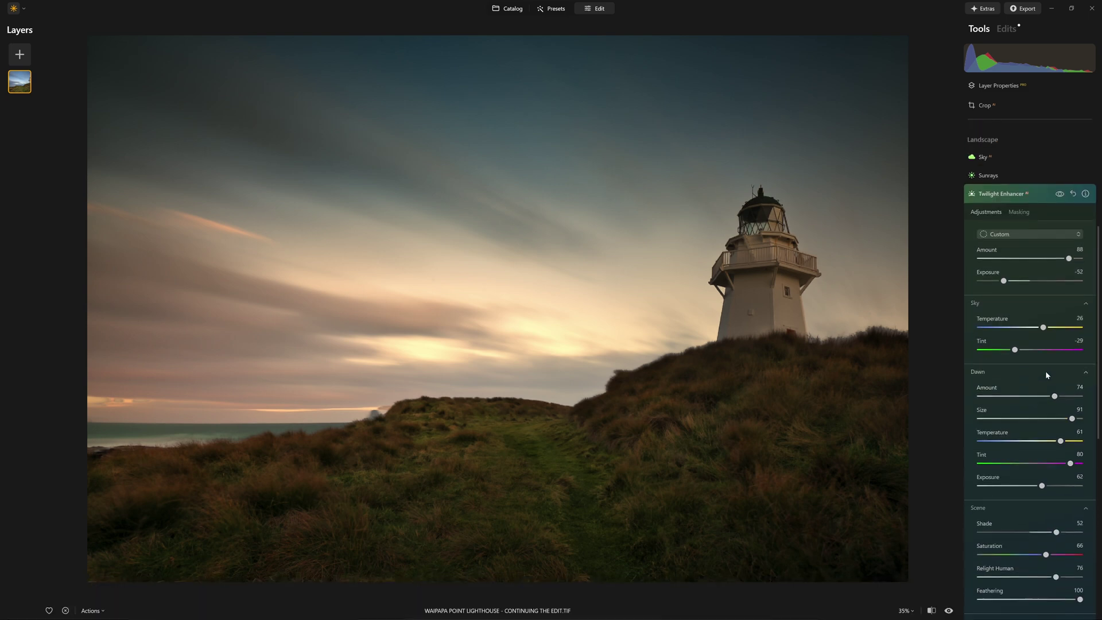
{"action": "left_click", "coordinate": [1060, 205]}
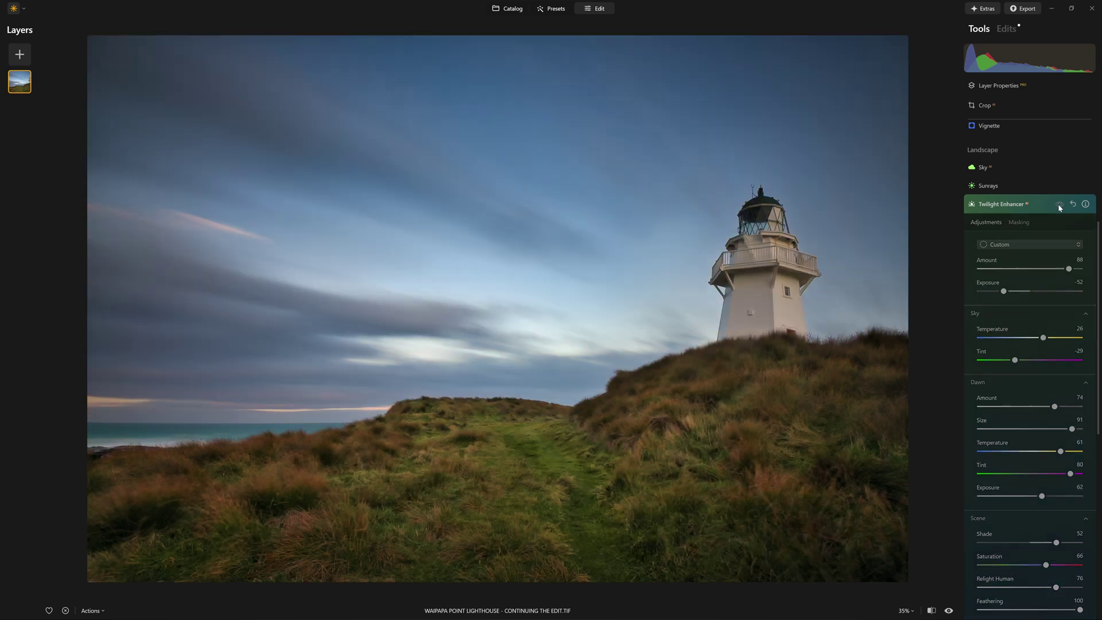
{"action": "left_click", "coordinate": [1060, 205]}
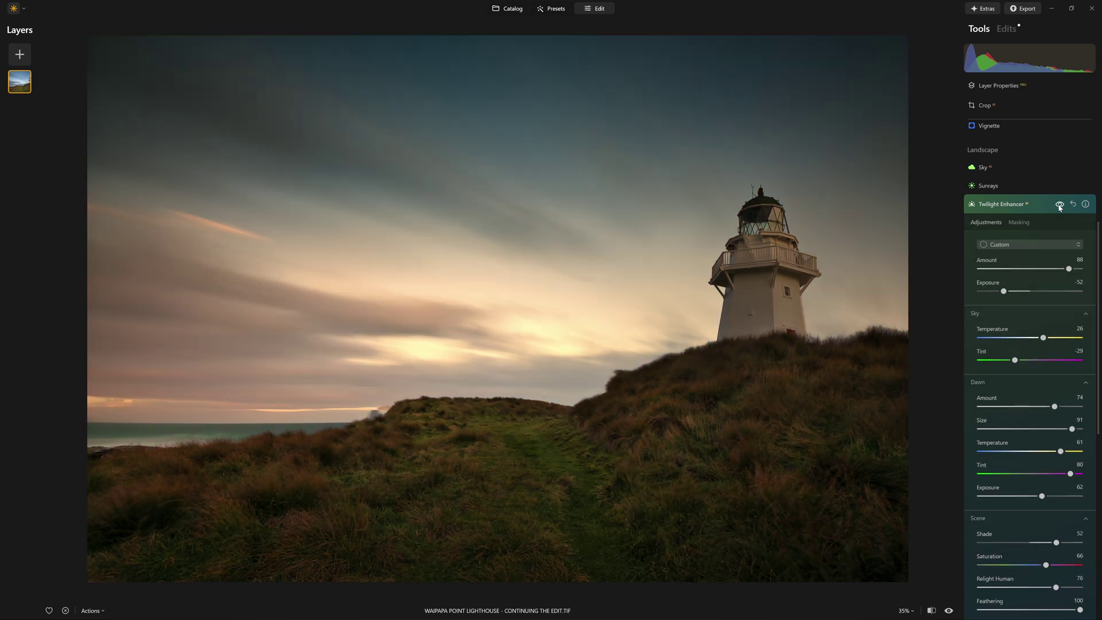
{"action": "left_click", "coordinate": [1060, 206]}
{"action": "left_click", "coordinate": [1060, 205]}
{"action": "left_click", "coordinate": [1060, 205]}
{"action": "left_click", "coordinate": [1060, 205]}
{"action": "scroll", "coordinate": [1042, 243], "scroll_direction": "down", "scroll_amount": 3}
{"action": "scroll", "coordinate": [350, 414], "scroll_direction": "up", "scroll_amount": 2}
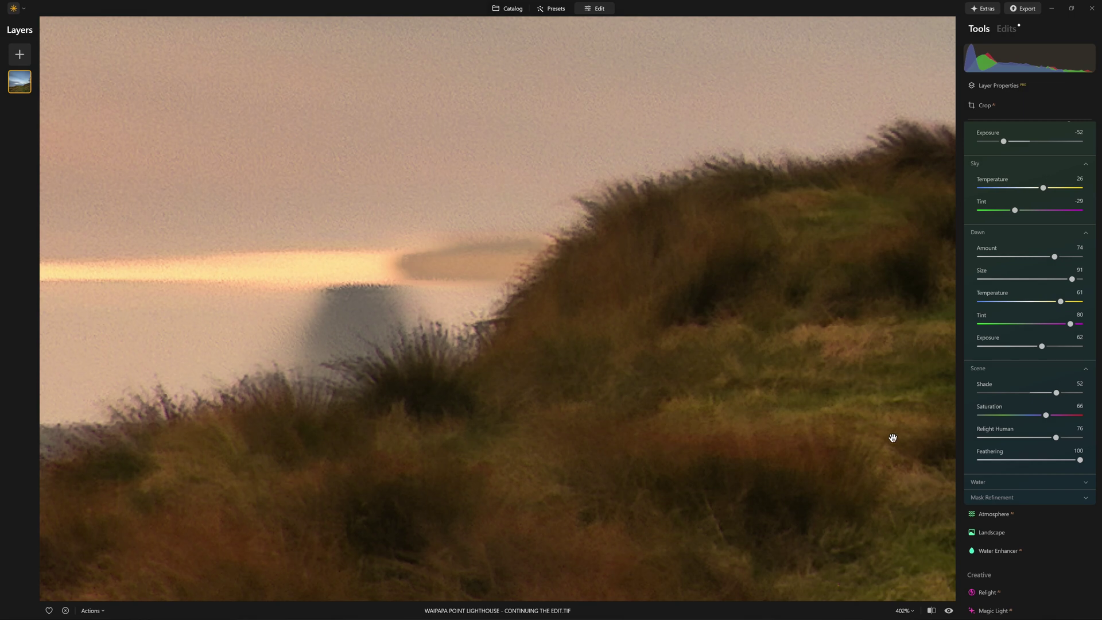
In Mask Refinement, set Sky Global to 91 and Fix Gaps to 5
{"action": "left_click", "coordinate": [1002, 499]}
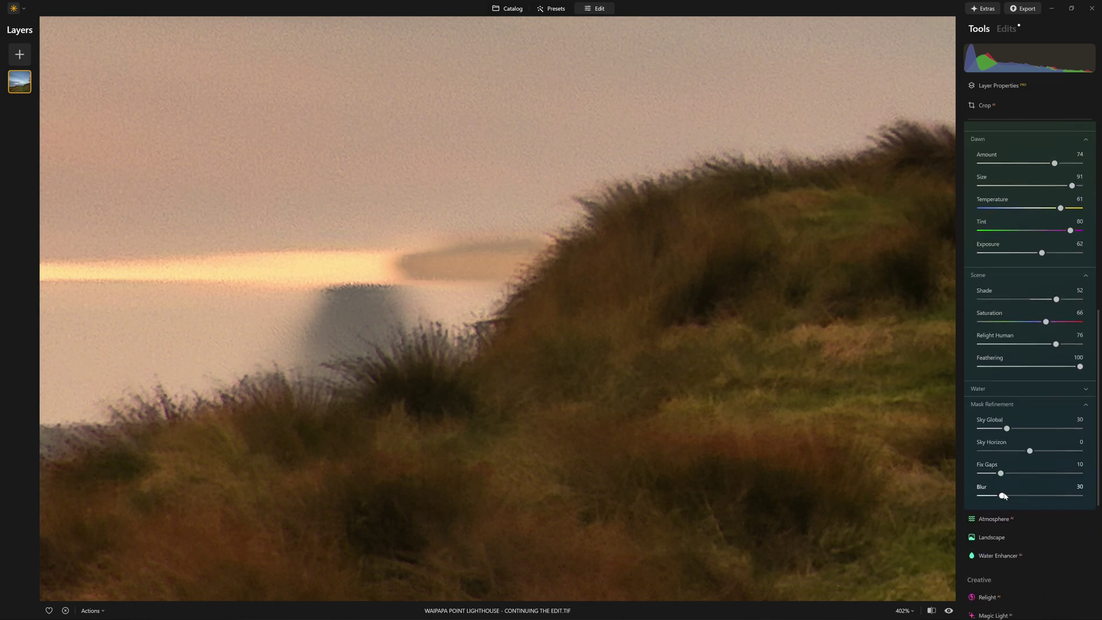
{"action": "scroll", "coordinate": [1014, 342], "scroll_direction": "down", "scroll_amount": 1}
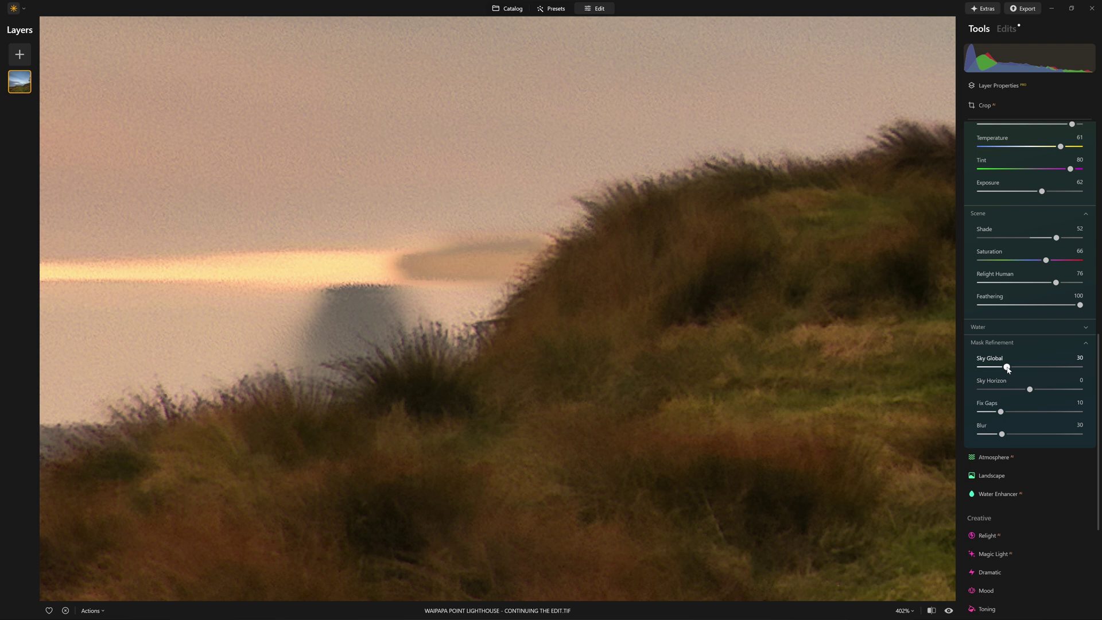
{"action": "left_click_drag", "start_coordinate": [1010, 369], "coordinate": [1074, 385]}
{"action": "mouse_move", "coordinate": [1000, 412]}
{"action": "left_mouse_down"}
{"action": "mouse_move", "coordinate": [1043, 414]}
{"action": "mouse_move", "coordinate": [991, 415]}
{"action": "left_mouse_up"}
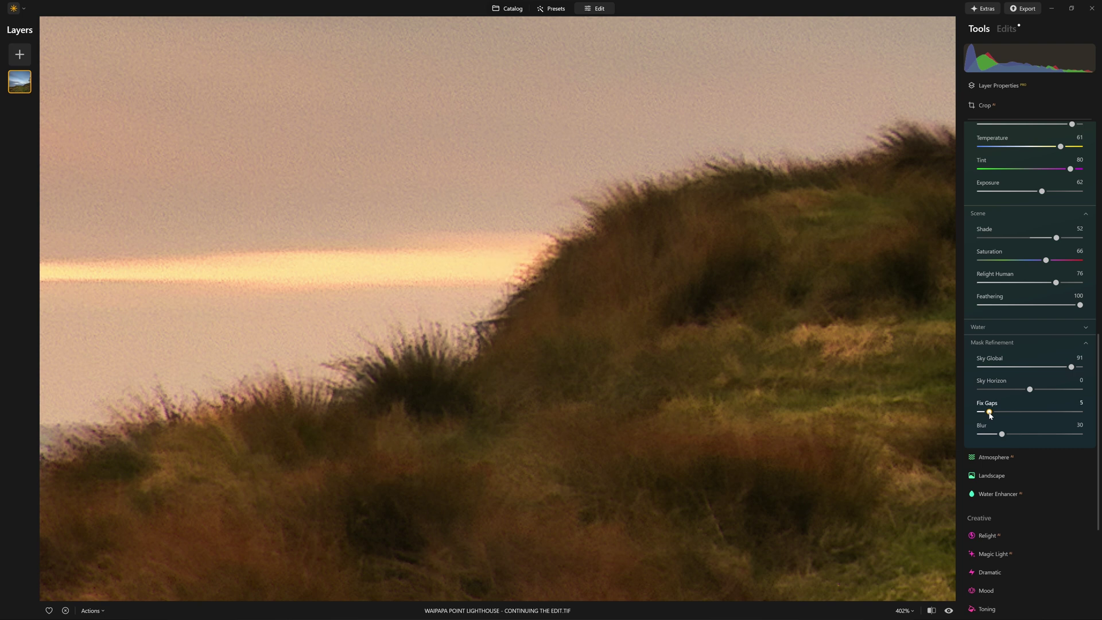
Zoom back out to the full lighthouse image and compare with Twilight Enhancer toggled off and on
{"action": "double_click", "coordinate": [712, 374]}
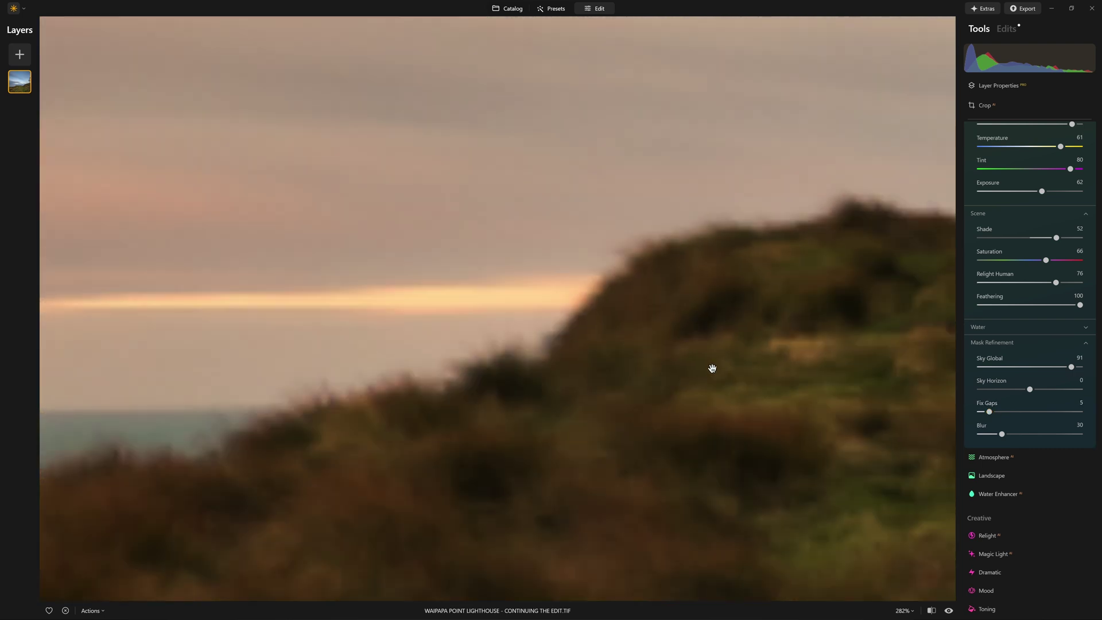
{"action": "scroll", "coordinate": [1029, 337], "scroll_direction": "up", "scroll_amount": 5}
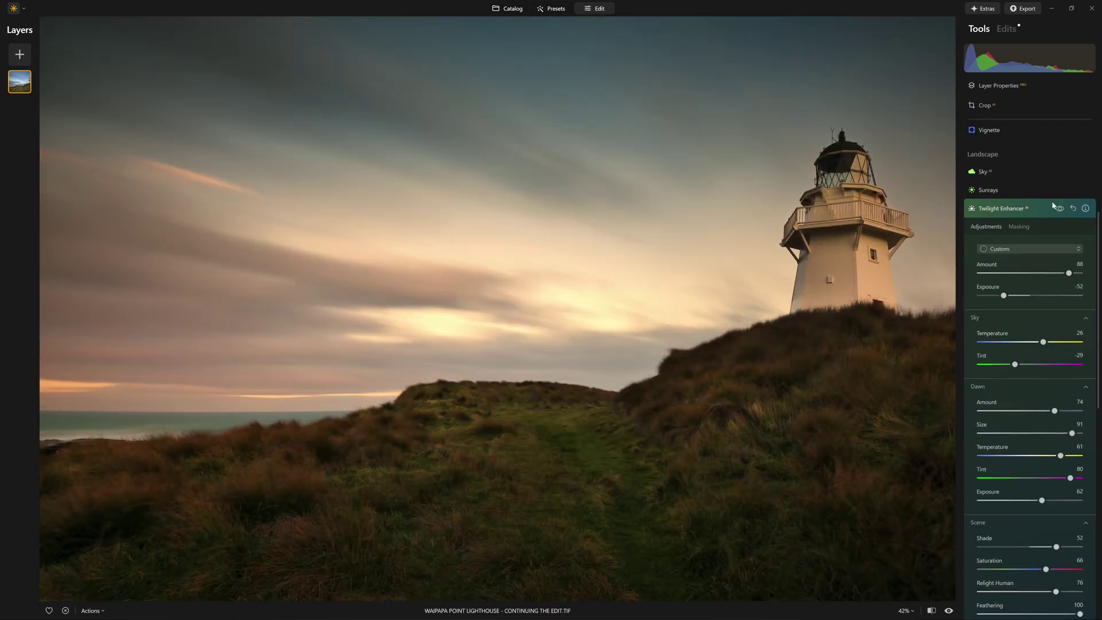
{"action": "left_click", "coordinate": [1066, 210]}
{"action": "left_click", "coordinate": [1065, 210]}
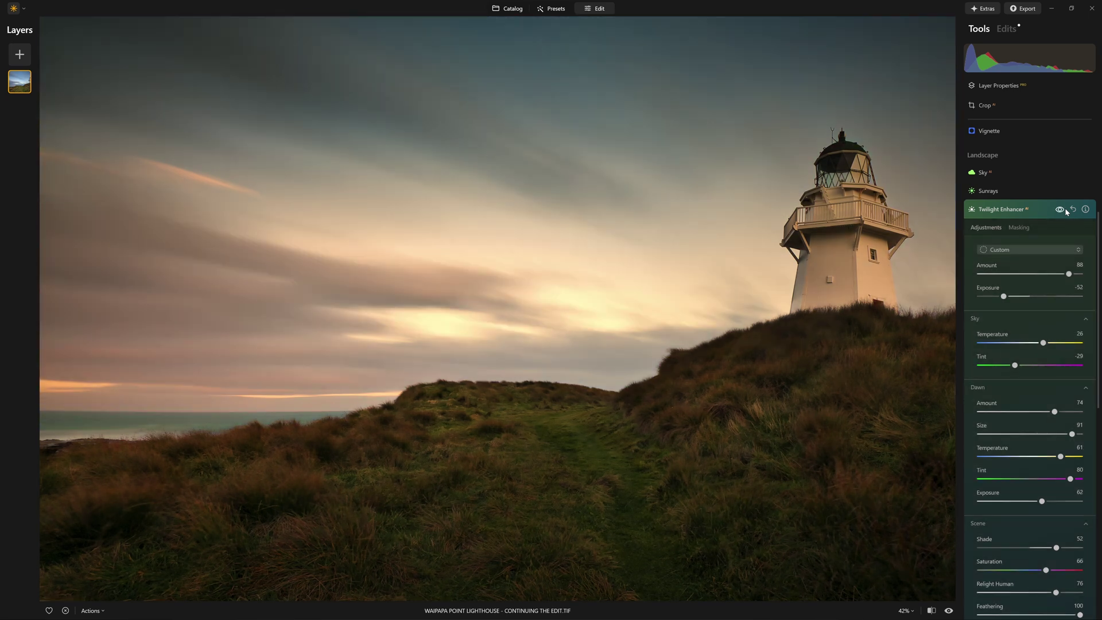
{"action": "left_click", "coordinate": [1065, 210]}
{"action": "left_click", "coordinate": [1065, 211]}
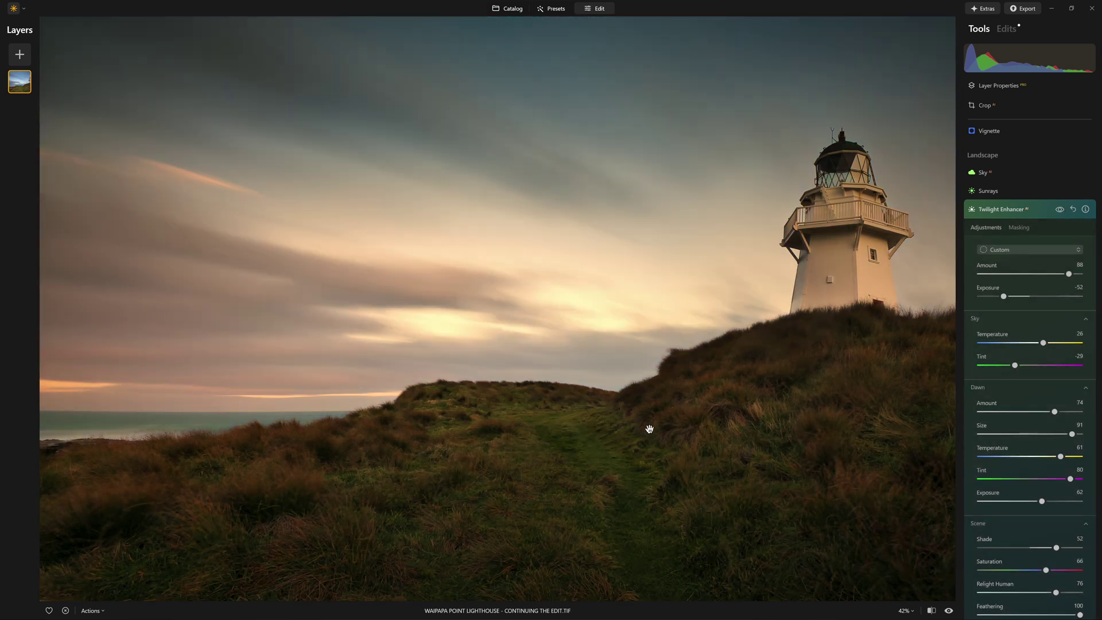
{"action": "scroll", "coordinate": [640, 430], "scroll_direction": "down", "scroll_amount": 1}
After a final comparison with Twilight Enhancer left on, collapse its panel and expand Mystical
{"action": "left_click", "coordinate": [1060, 210]}
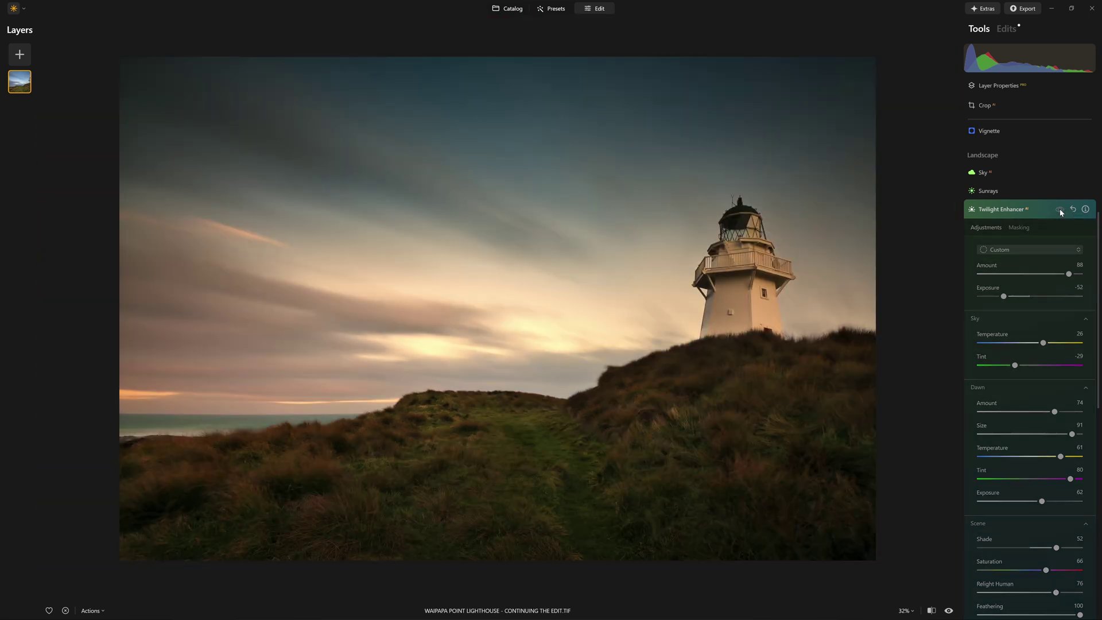
{"action": "left_click", "coordinate": [1060, 210]}
{"action": "left_click", "coordinate": [1060, 210]}
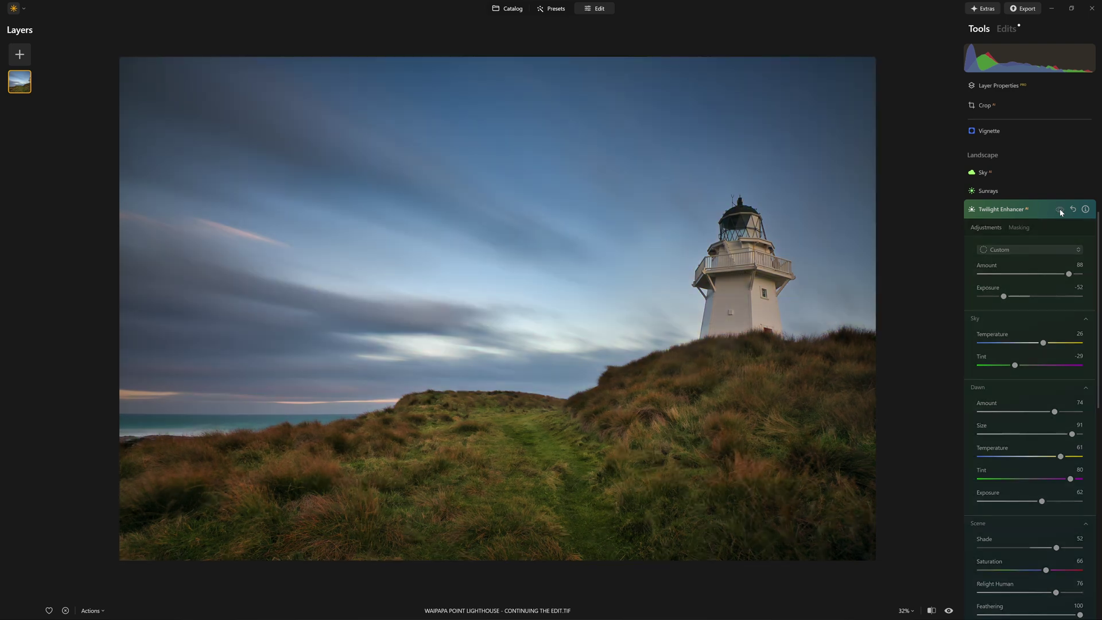
{"action": "left_click", "coordinate": [1061, 210]}
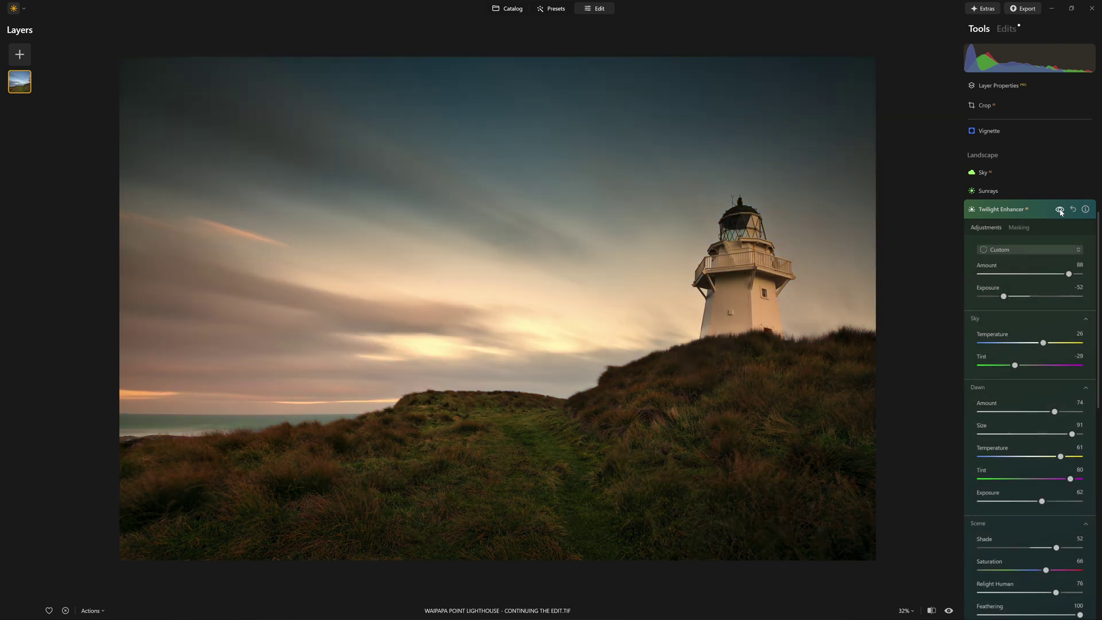
{"action": "left_click", "coordinate": [1060, 210]}
{"action": "left_click", "coordinate": [1060, 210]}
{"action": "left_click", "coordinate": [1021, 210]}
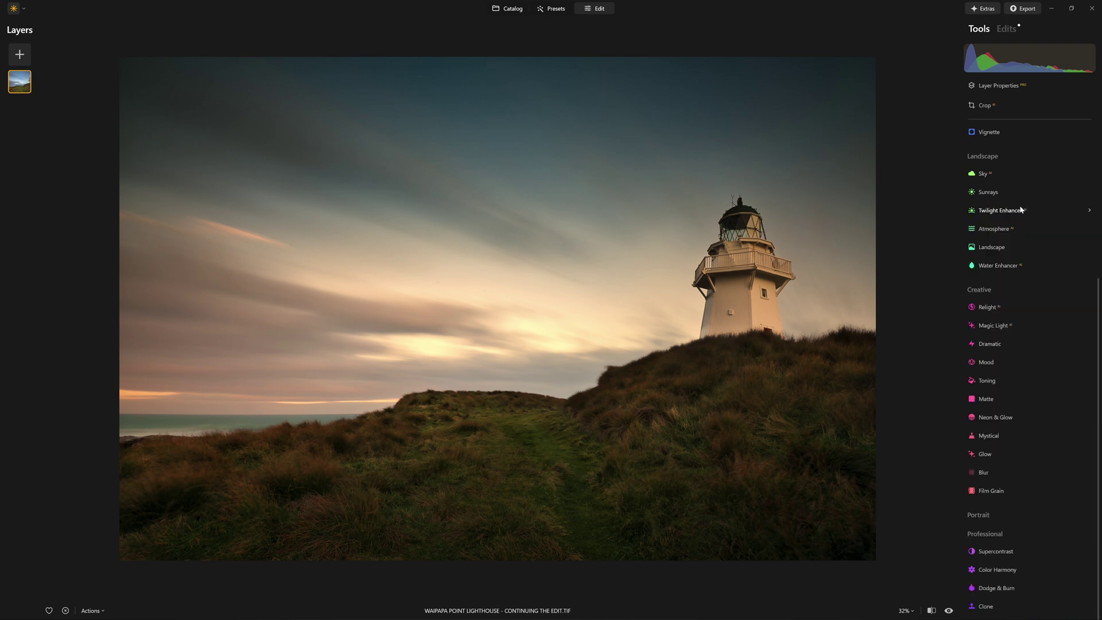
{"action": "left_click", "coordinate": [1001, 434]}
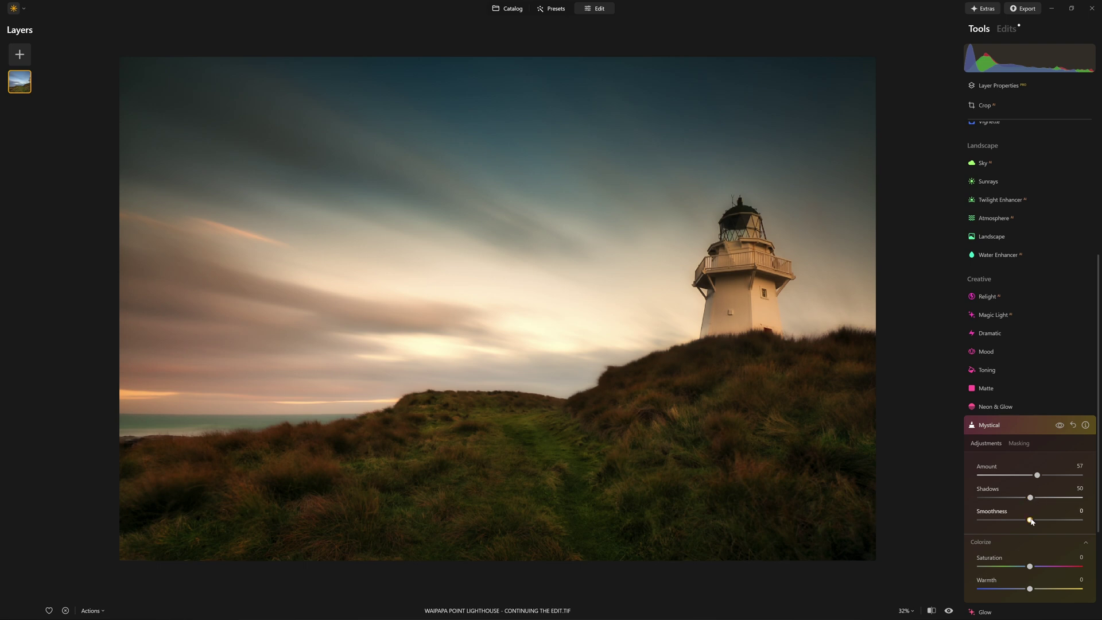
Set Mystical Smoothness 36, Warmth -94 and Amount 26, then compare it toggled off and on
{"action": "mouse_move", "coordinate": [1032, 521]}
{"action": "left_mouse_down"}
{"action": "mouse_move", "coordinate": [971, 522]}
{"action": "mouse_move", "coordinate": [1042, 522]}
{"action": "left_mouse_up"}
{"action": "left_click_drag", "start_coordinate": [1030, 589], "coordinate": [1004, 585]}
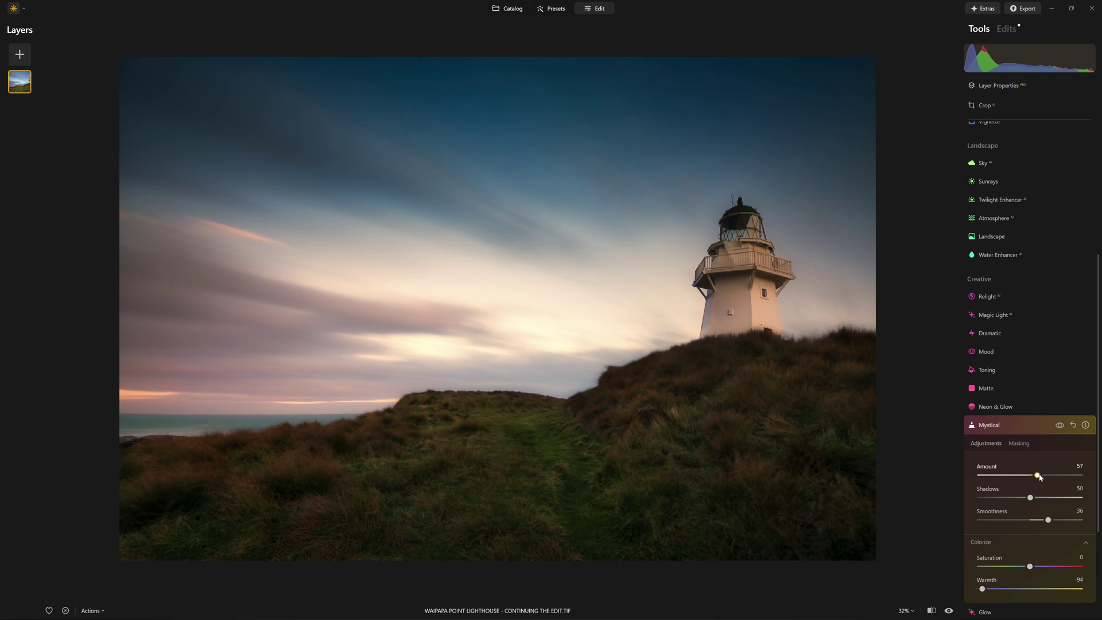
{"action": "left_click_drag", "start_coordinate": [1040, 477], "coordinate": [1002, 476]}
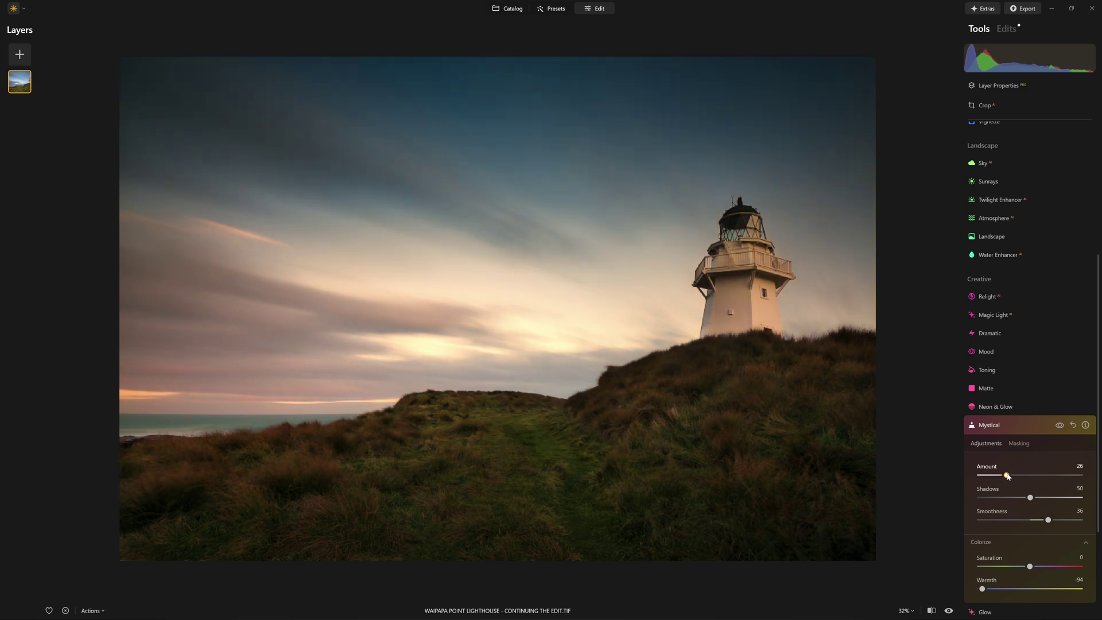
{"action": "left_click", "coordinate": [1060, 425]}
{"action": "left_click", "coordinate": [1060, 426]}
Collapse the Mystical panel and view the unedited original with the backslash shortcut
{"action": "left_click", "coordinate": [1060, 425]}
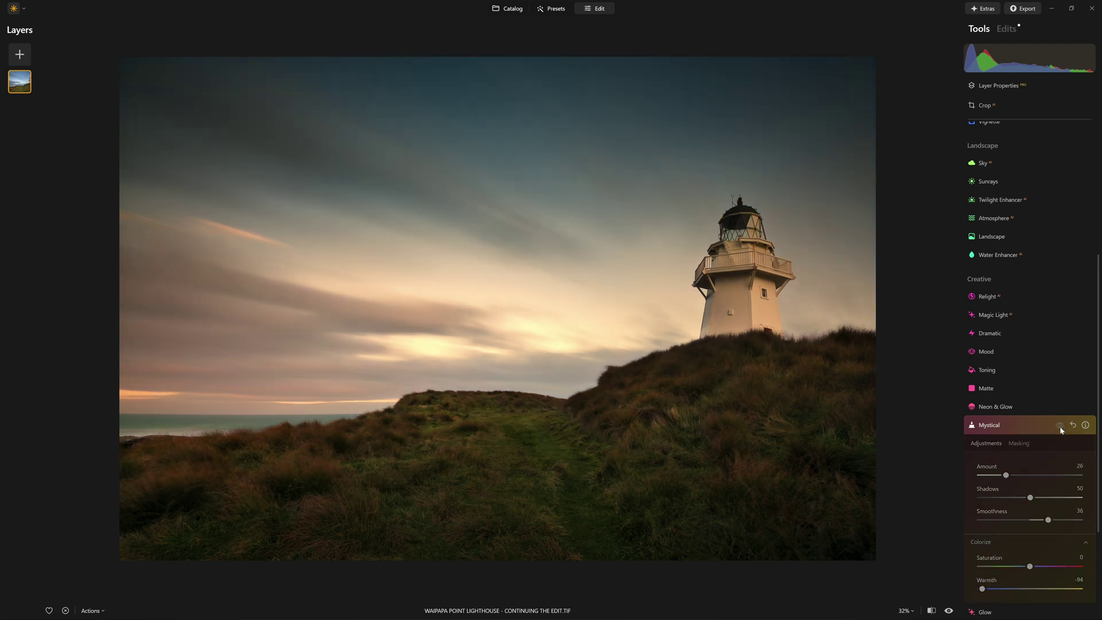
{"action": "left_click", "coordinate": [1045, 428]}
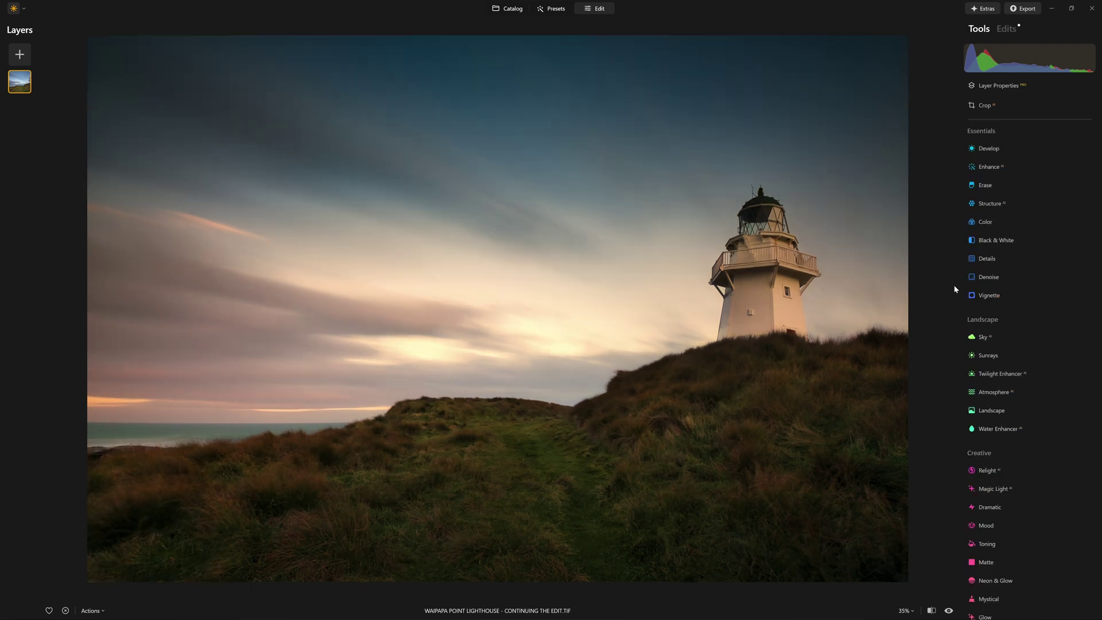
{"action": "key", "text": "backslash"}
{"action": "key", "text": "backslash"}
{"action": "key", "text": "backslash"}
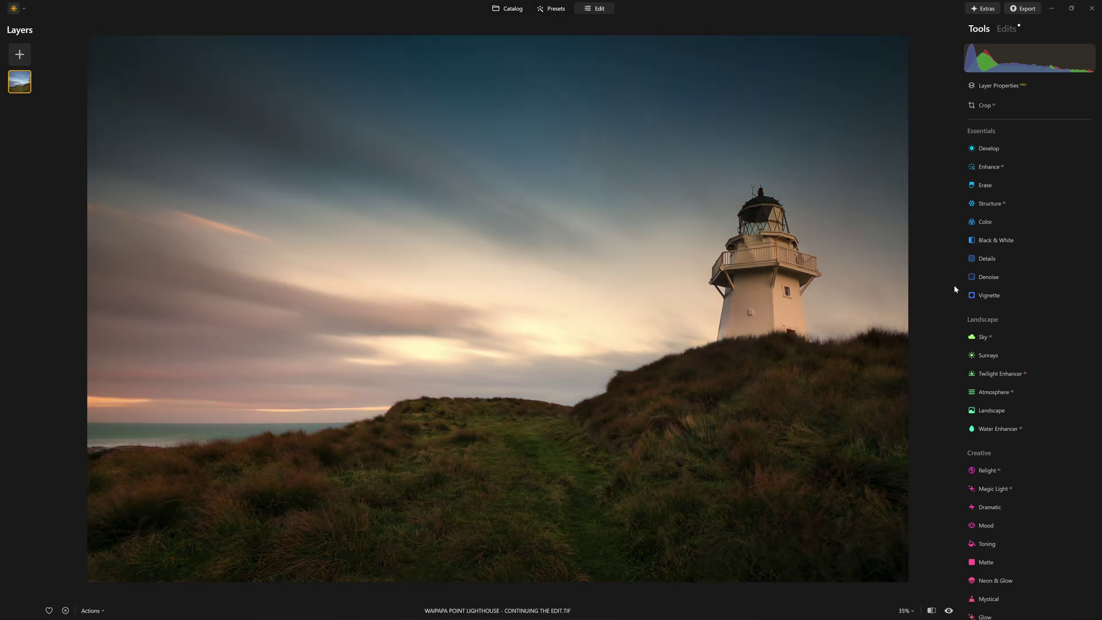